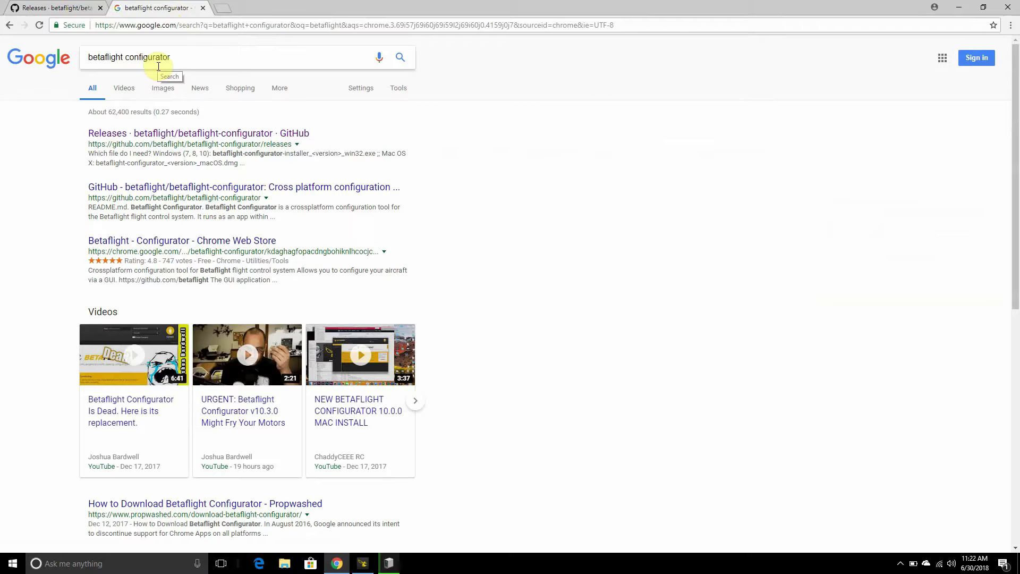
- Check the betaflight-configurator releases page on GitHub and close both open browser pages
click(61, 7)
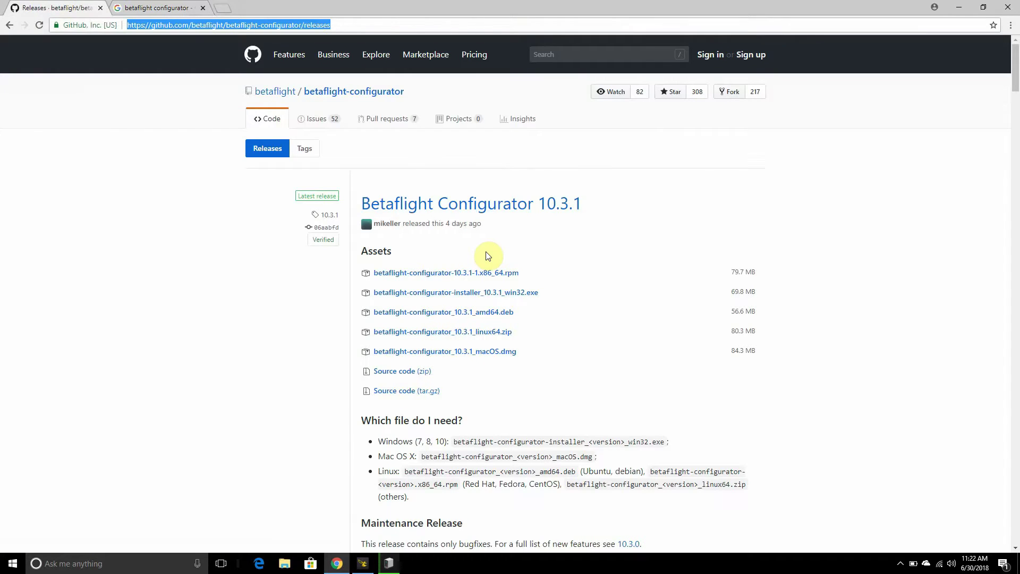
click(100, 10)
click(98, 9)
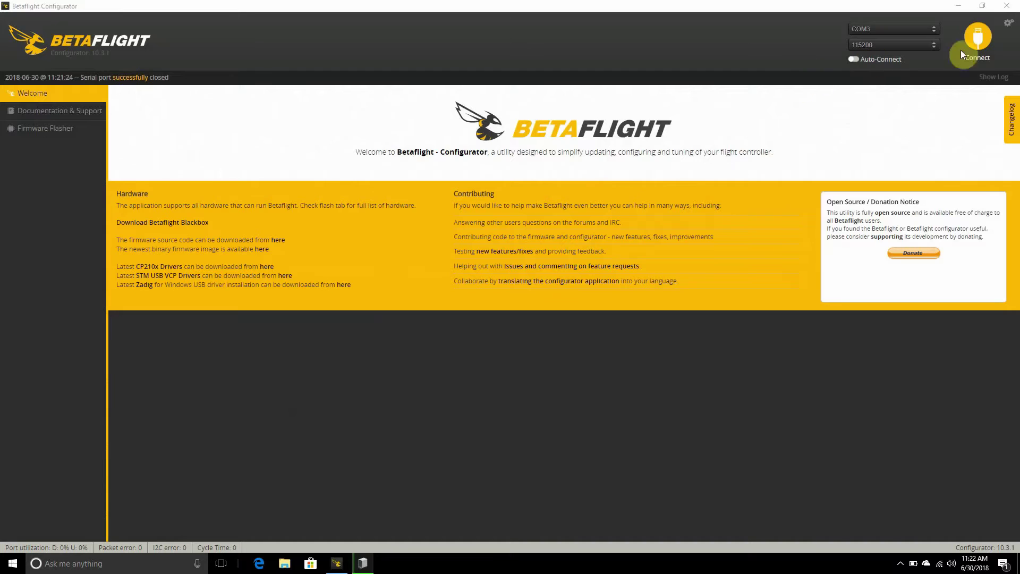
- Connect to the flight controller on COM3 in Betaflight Configurator and query its firmware with the CLI command version
click(984, 50)
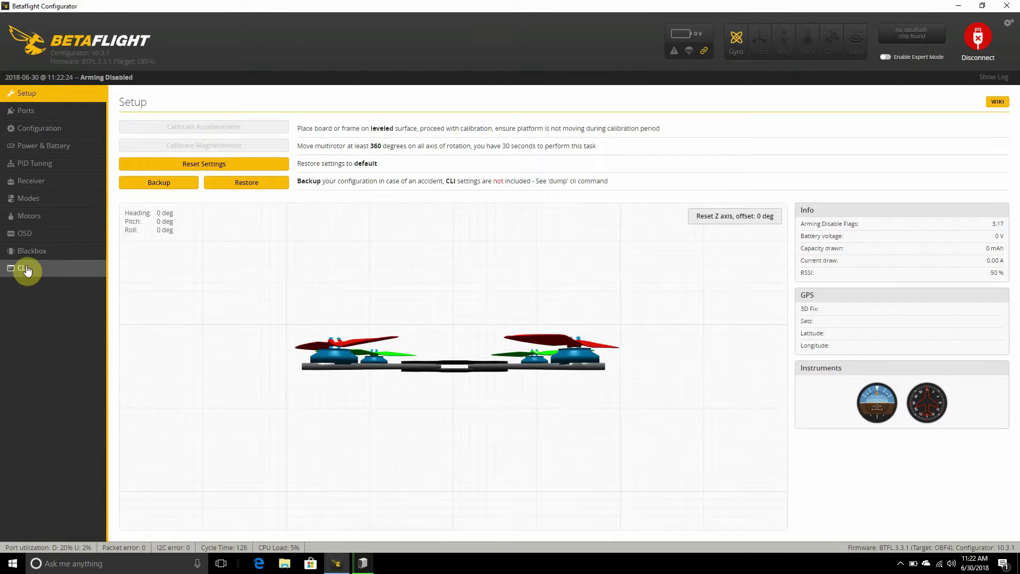
click(27, 267)
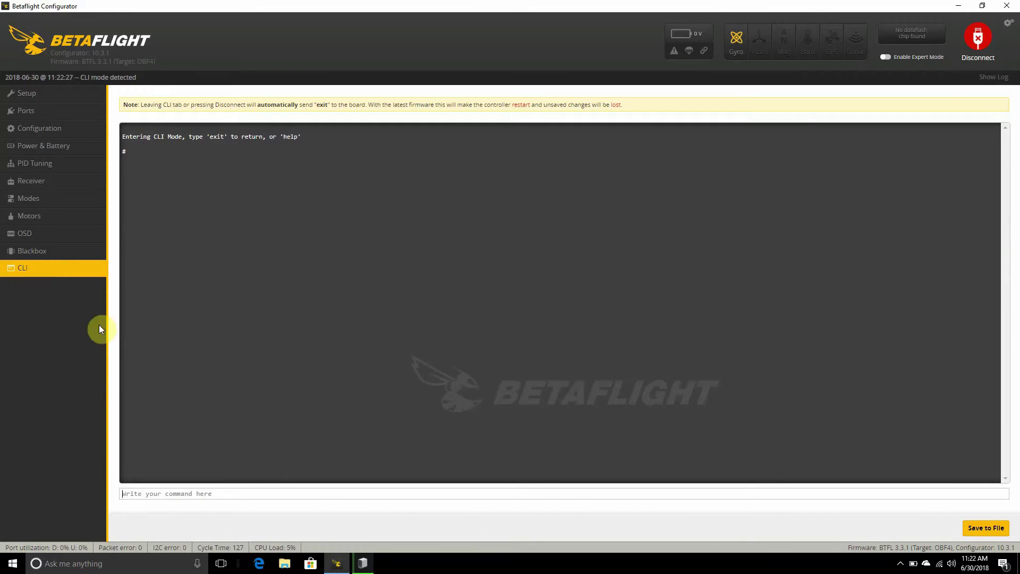
text(version)
key(Return)
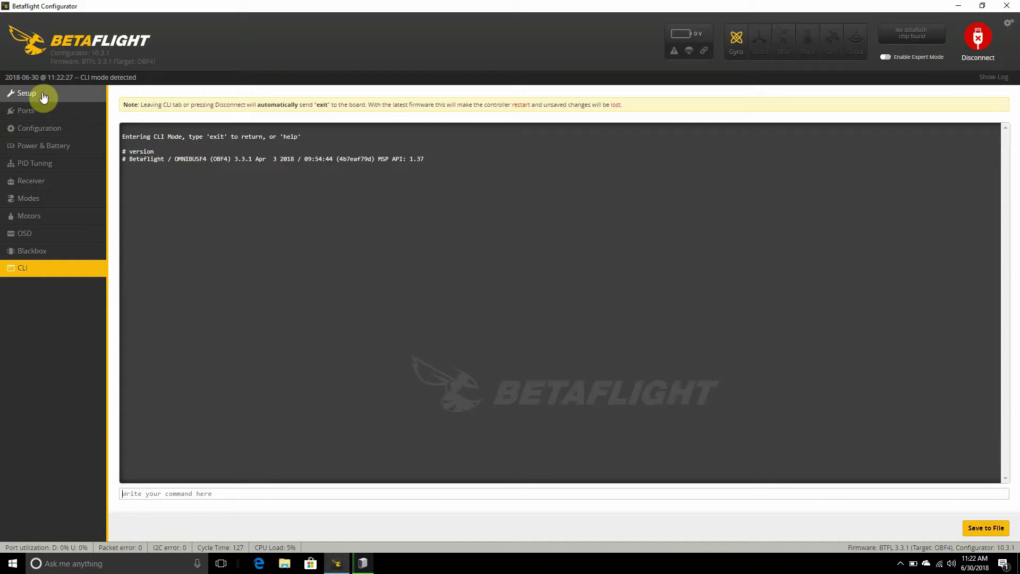
- Leave the CLI by reconnecting to the flight controller, review its current port assignments, and disconnect
click(971, 53)
click(975, 42)
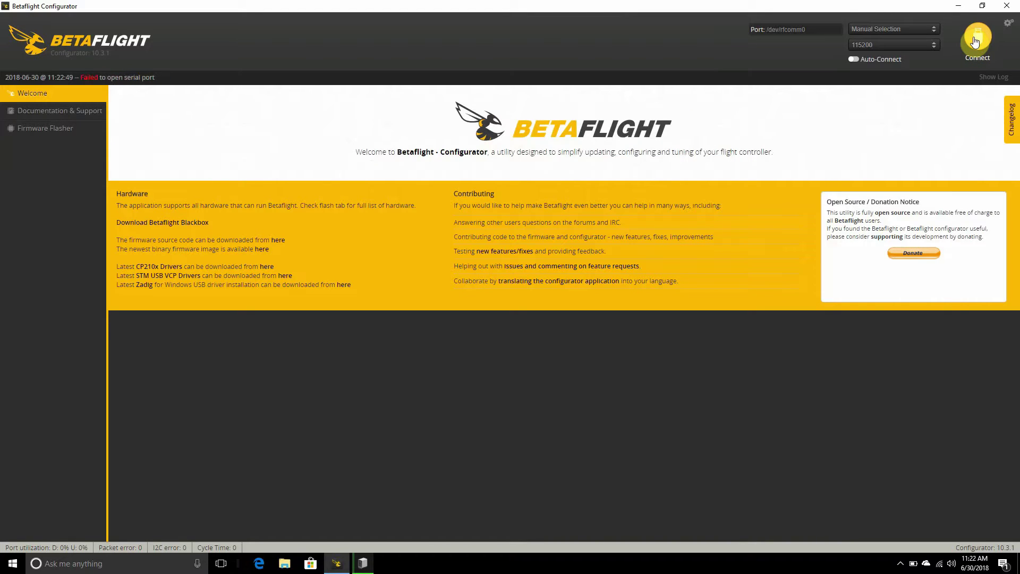
click(975, 42)
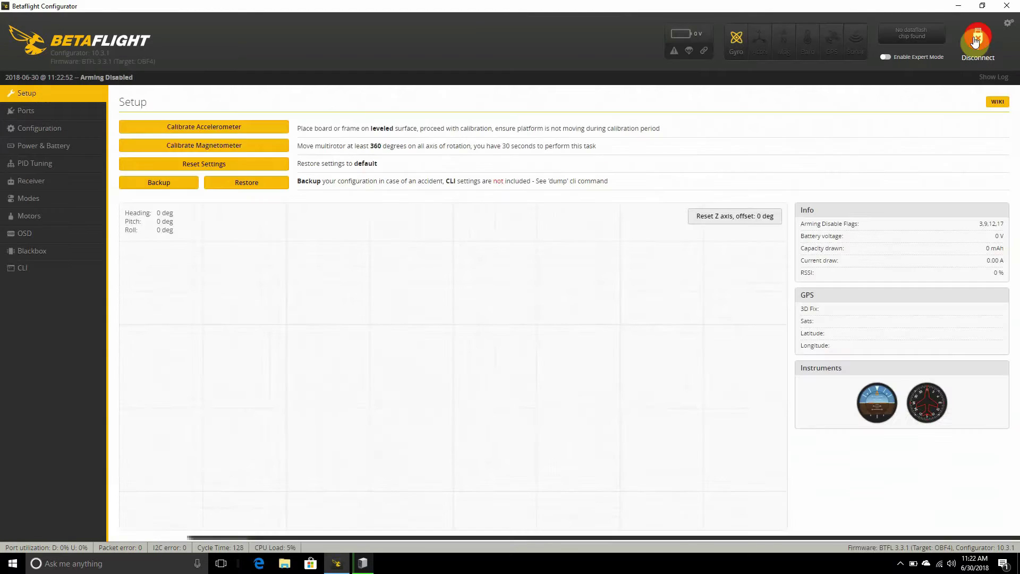
click(49, 110)
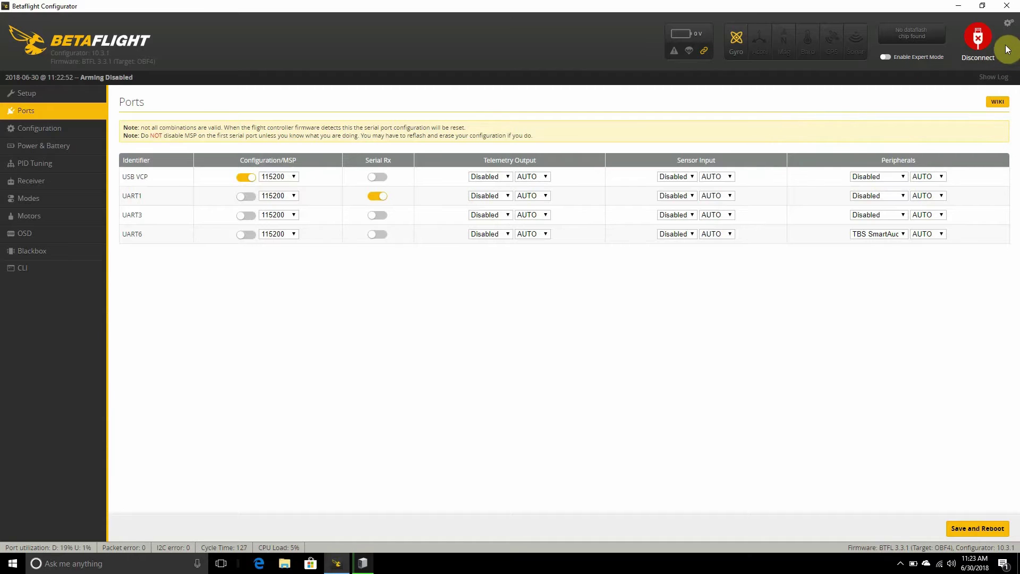
click(978, 39)
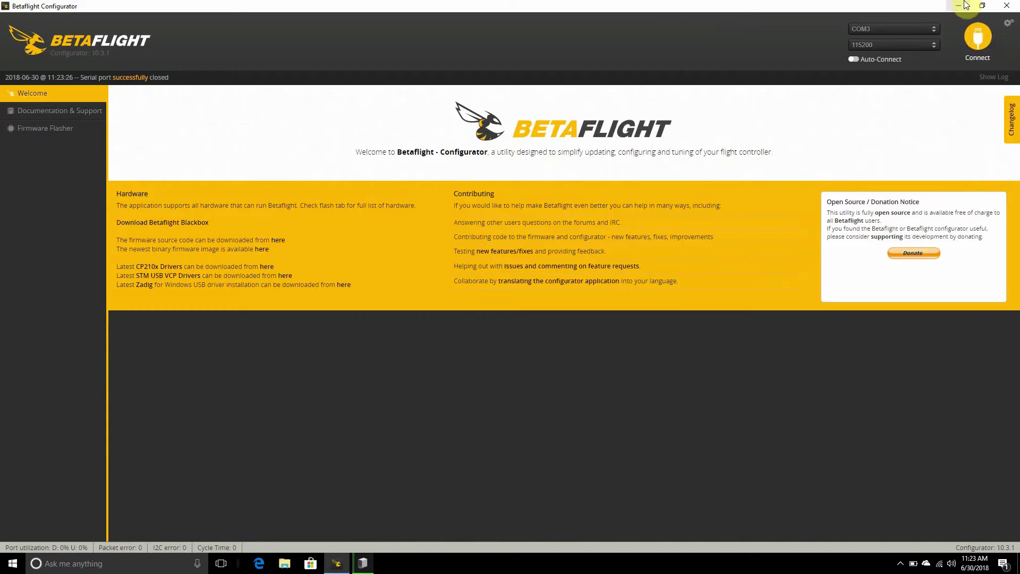
- Switch to the desktop, run the ImpulseRC Driver Fixer to repair the board's drivers, and close it
click(959, 5)
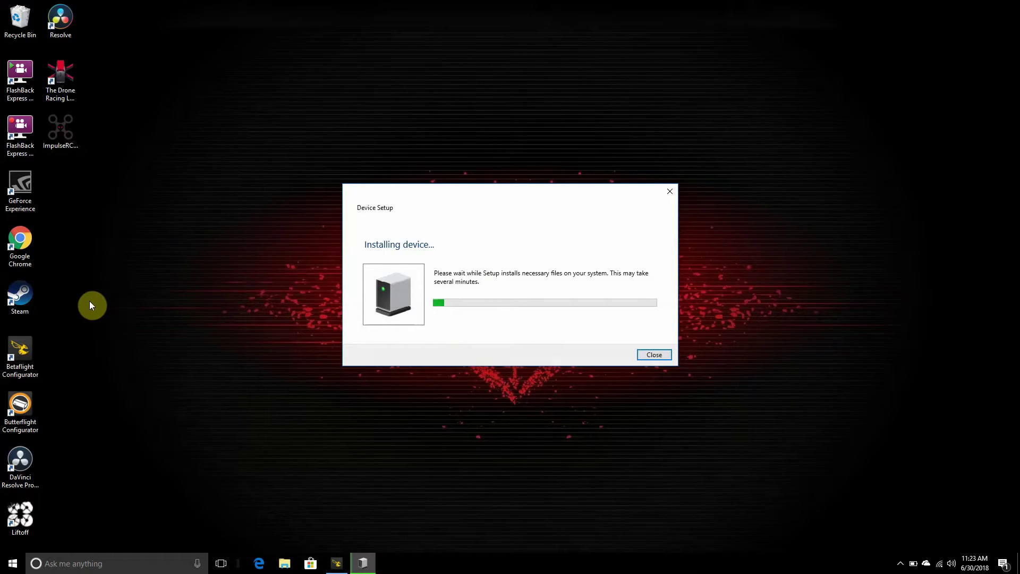
click(54, 121)
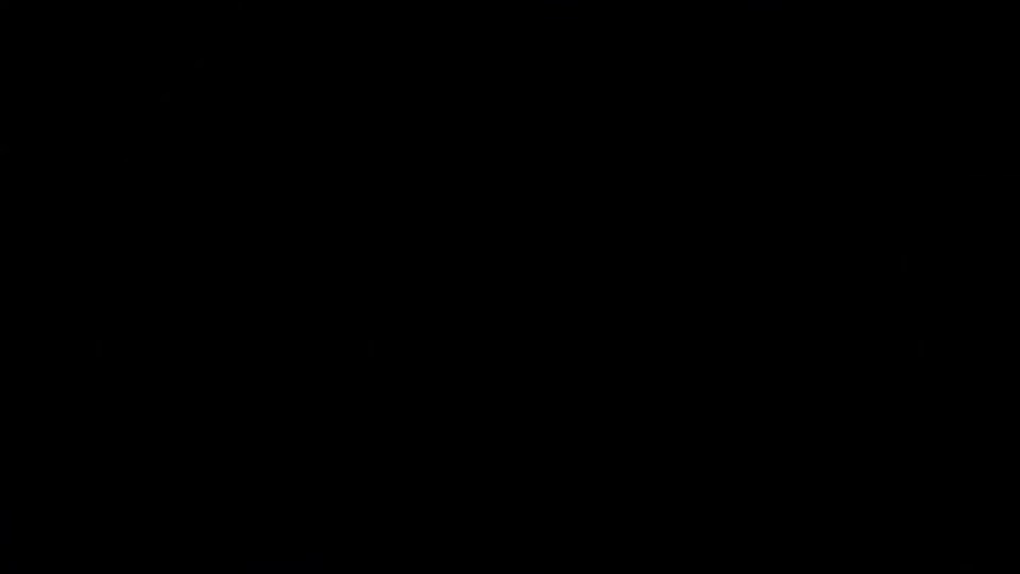
click(425, 354)
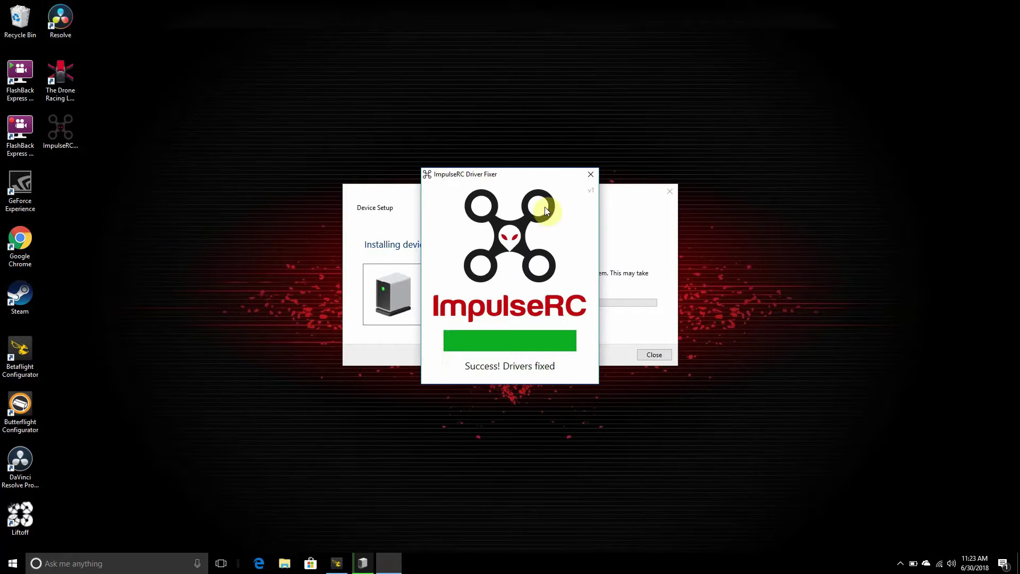
click(591, 172)
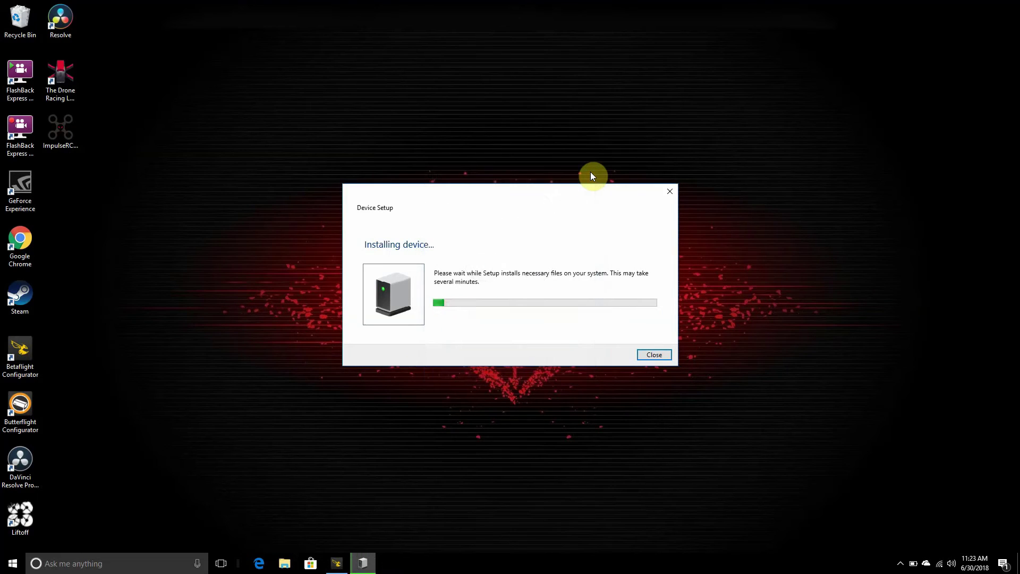
- Return to Betaflight Configurator and set the firmware flasher to Release And Release Candidate builds for the OMNIBUSF4 board
click(336, 564)
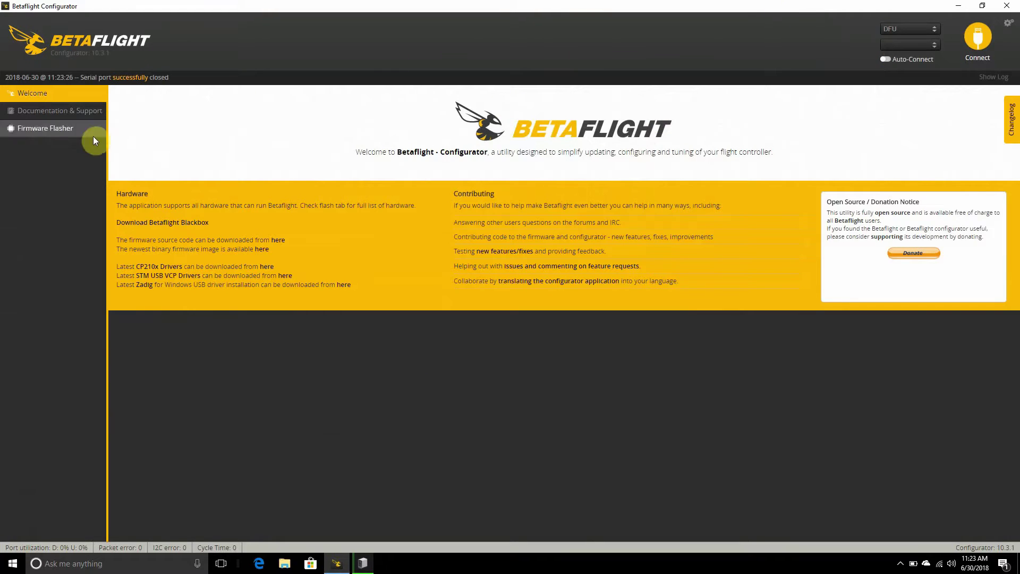
click(66, 135)
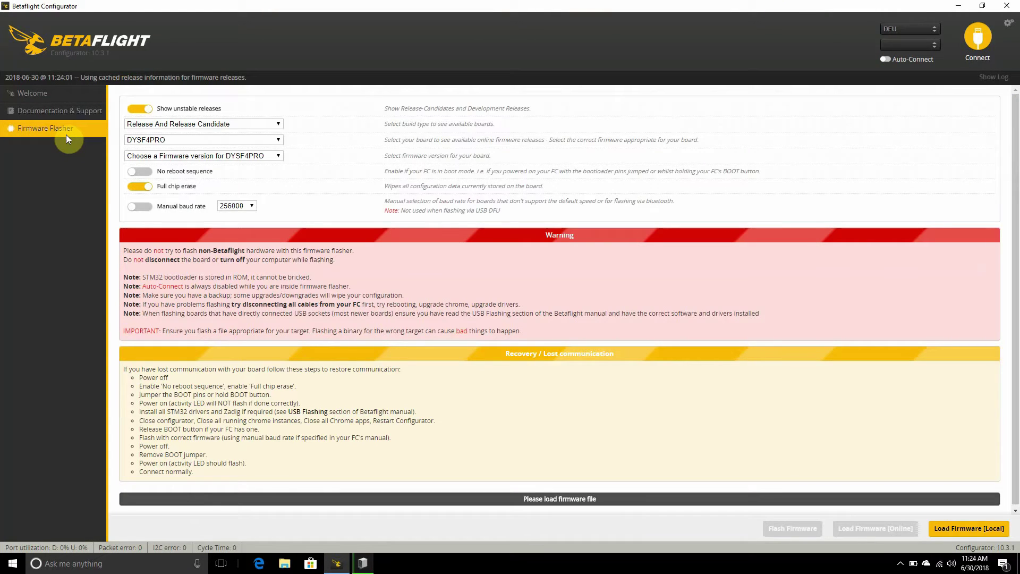
click(155, 128)
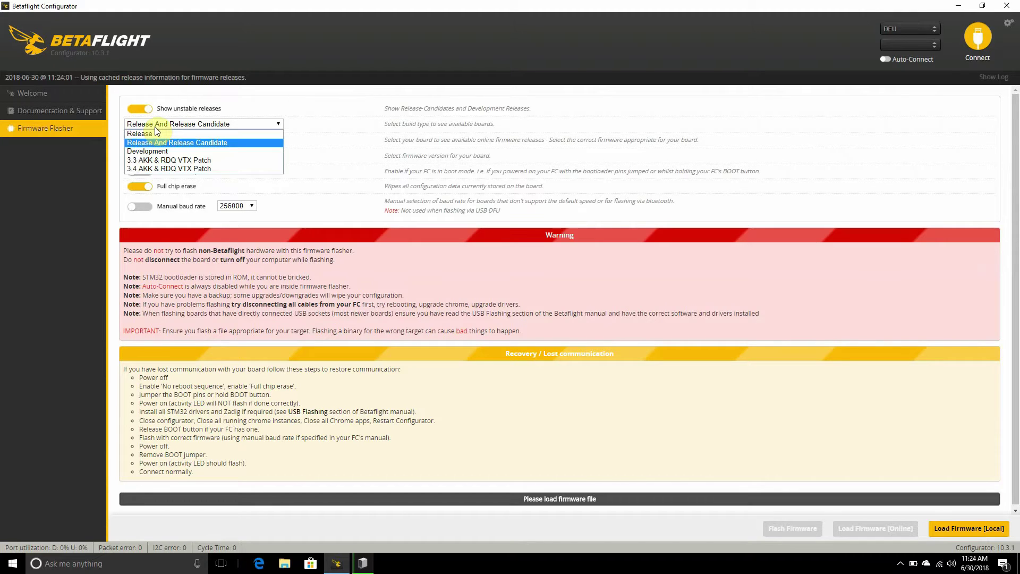
click(152, 142)
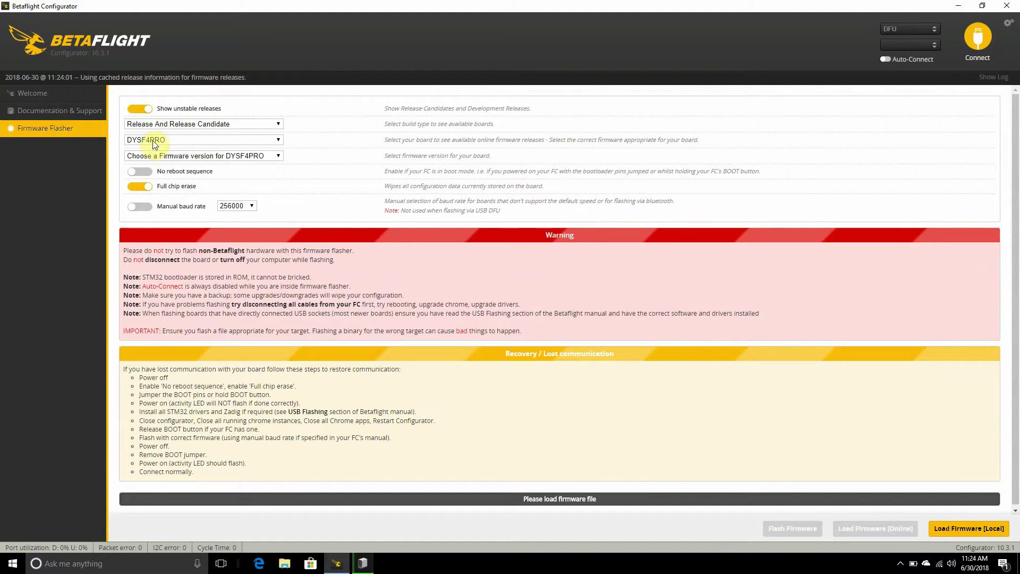
click(152, 140)
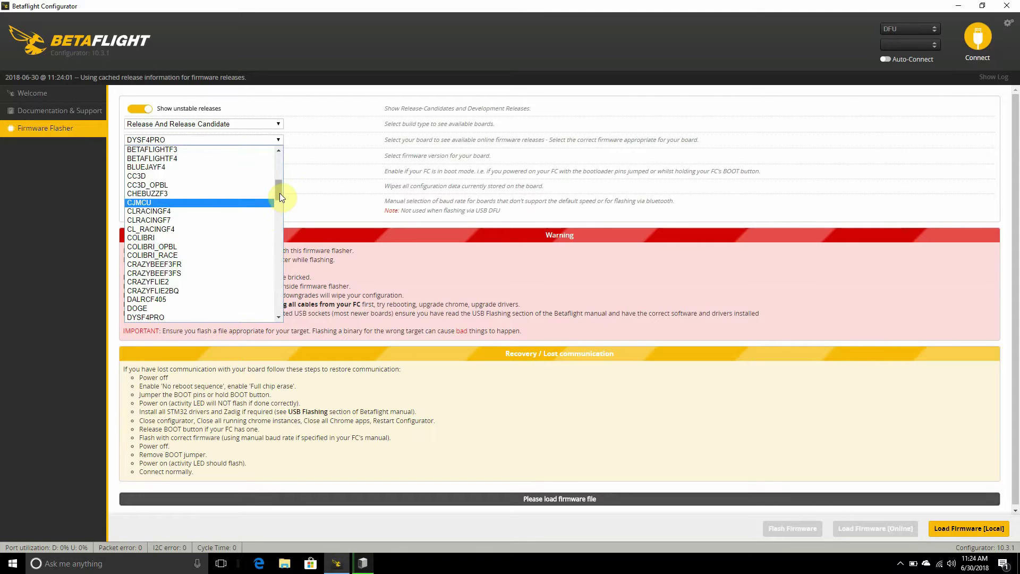
drag(280, 196, 275, 269)
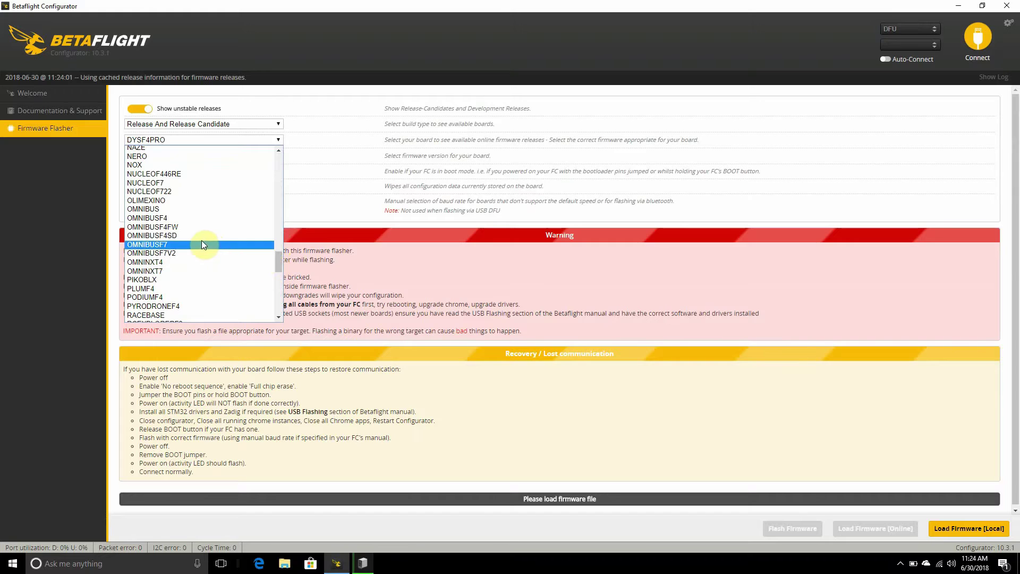
click(170, 218)
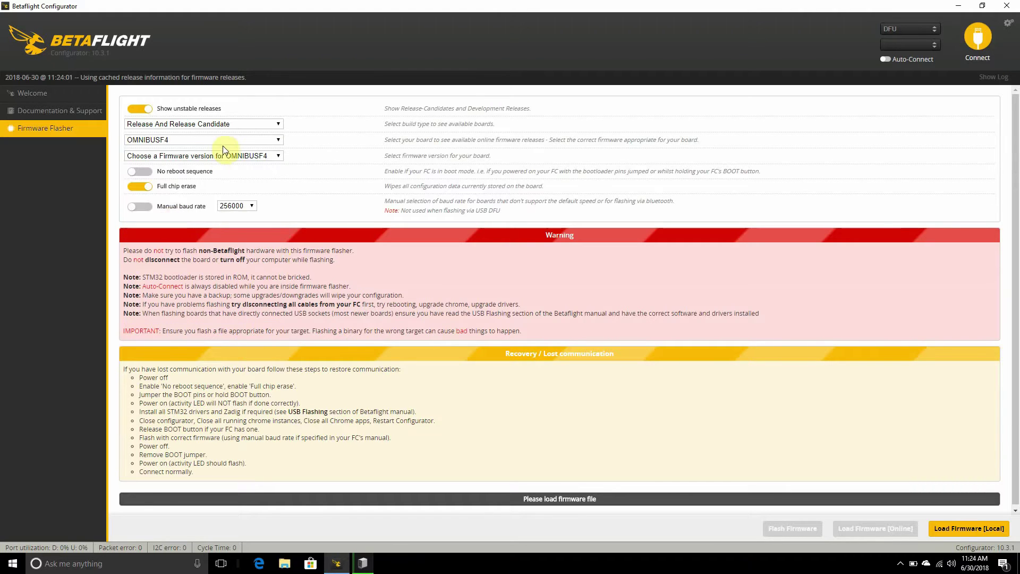
- Load the 3.4.0-RC3 firmware for OMNIBUSF4 from the online releases and flash it to the board
click(183, 155)
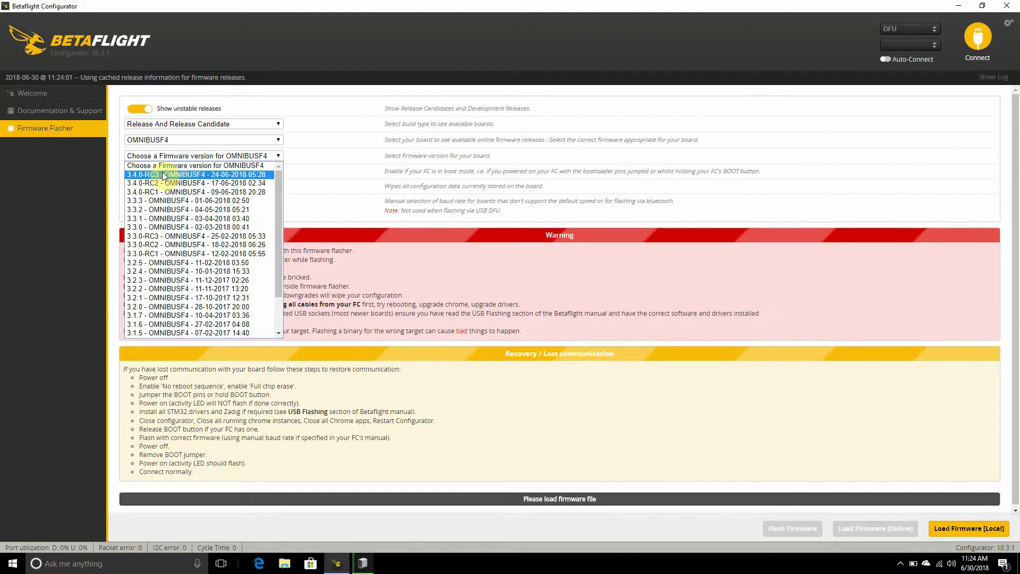
click(163, 174)
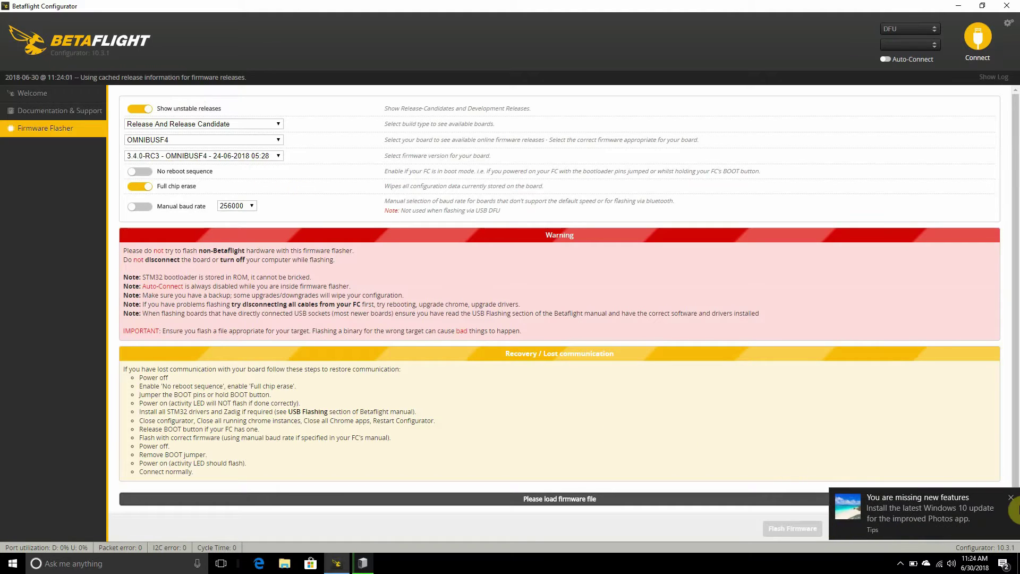
click(1010, 495)
click(861, 529)
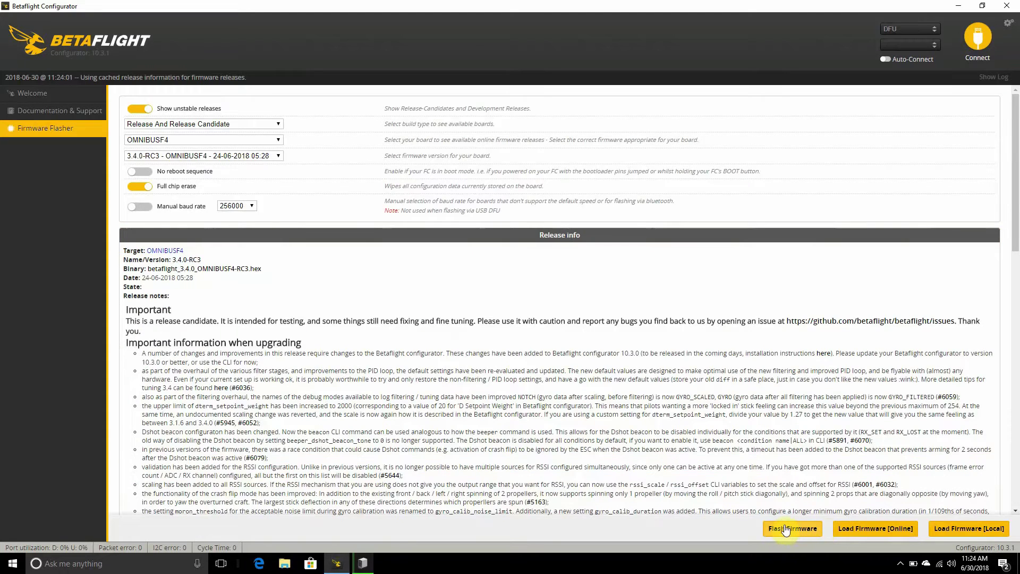
click(785, 529)
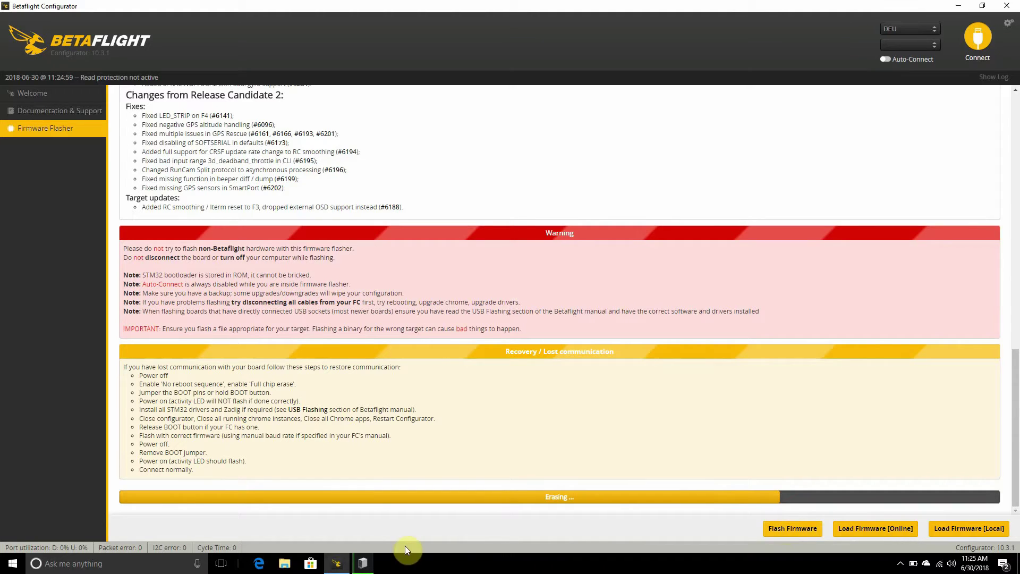
mouse_move(345, 562)
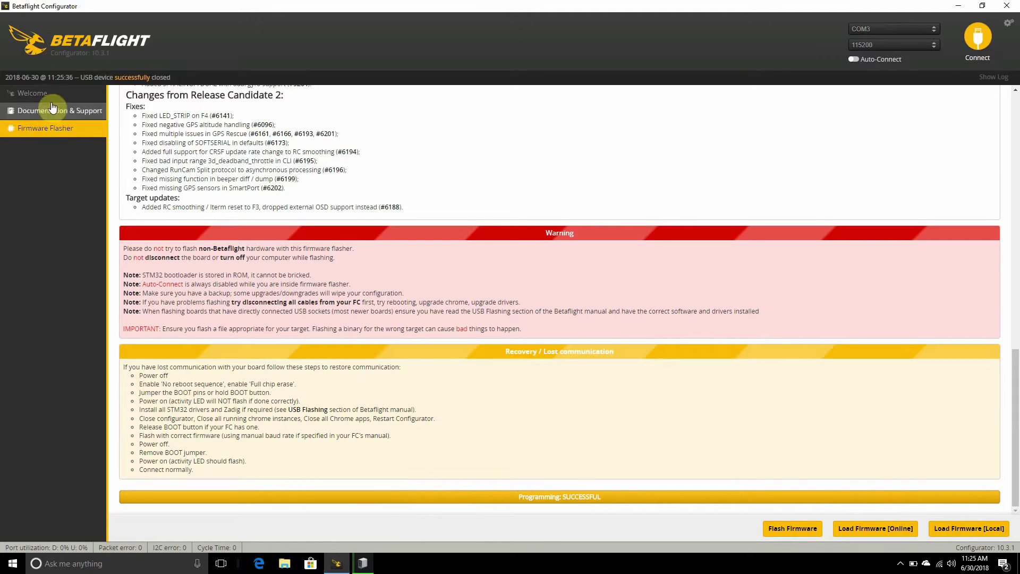
- Leave the firmware flasher and connect to the flight controller on COM3
click(29, 94)
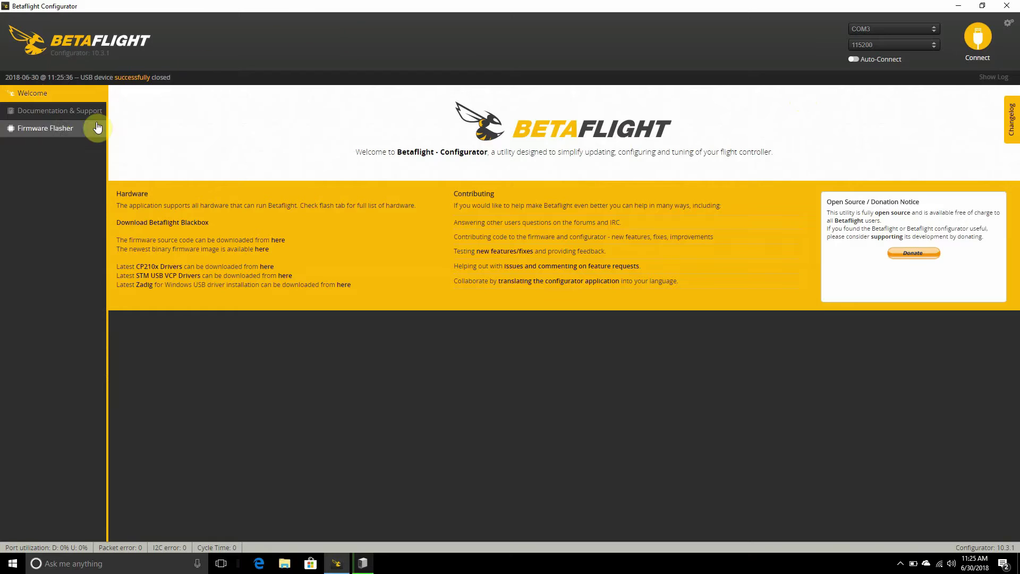
click(56, 129)
click(46, 94)
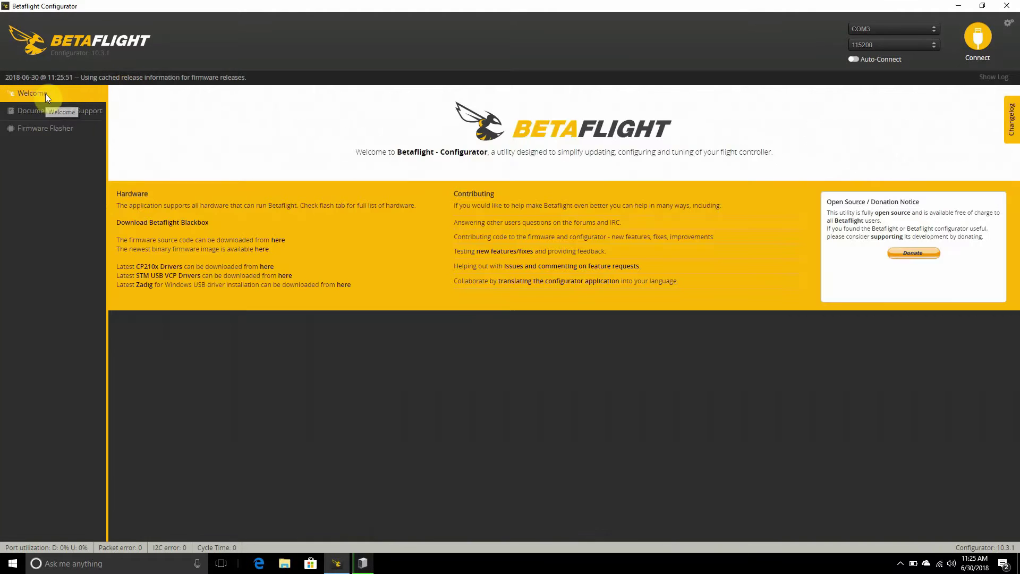
click(974, 41)
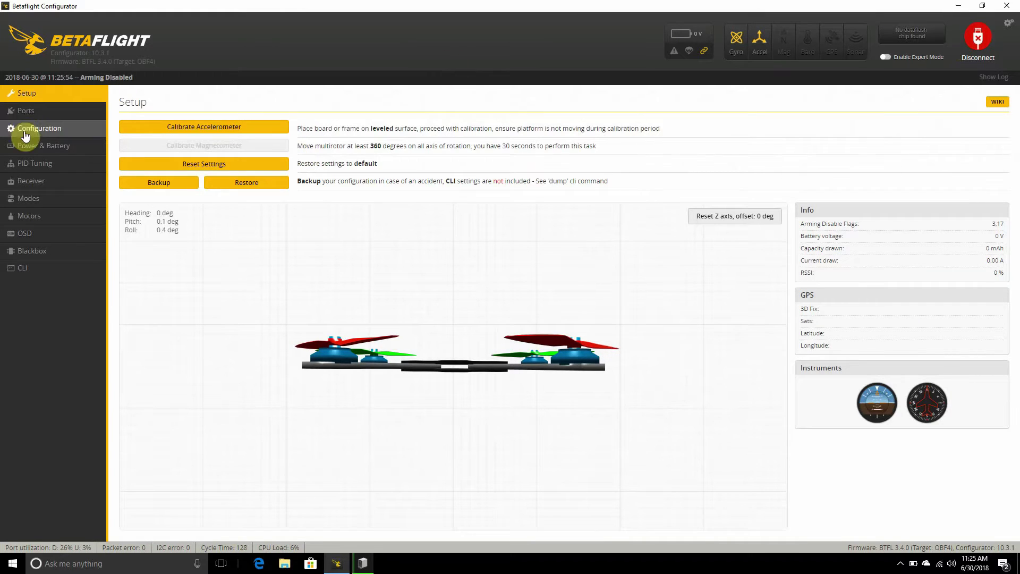
- Enable Serial Rx on UART1, assign TBS SmartAudio as the UART6 peripheral, and save the port settings with a reboot
click(19, 110)
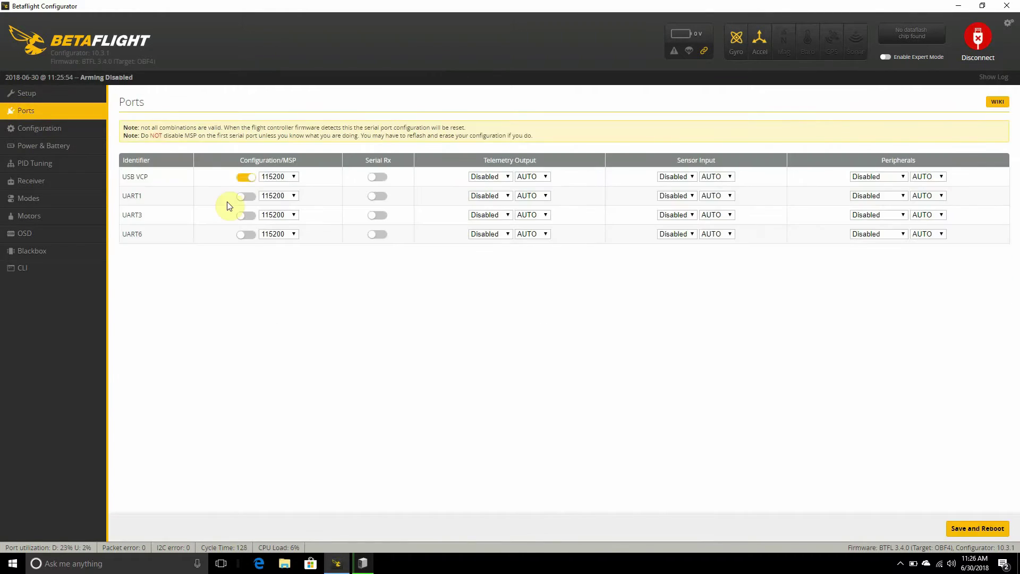
click(379, 196)
click(868, 236)
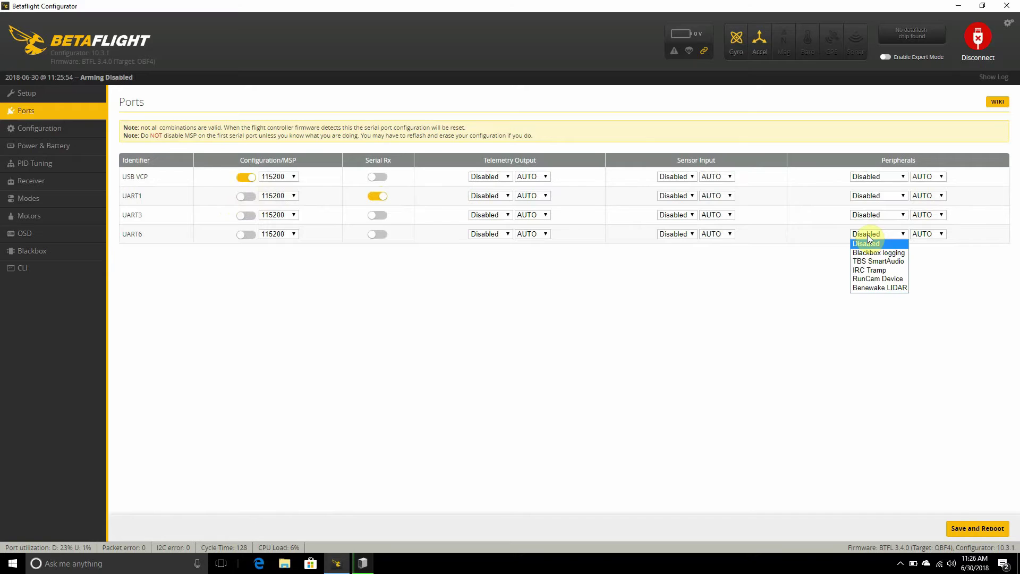
click(865, 261)
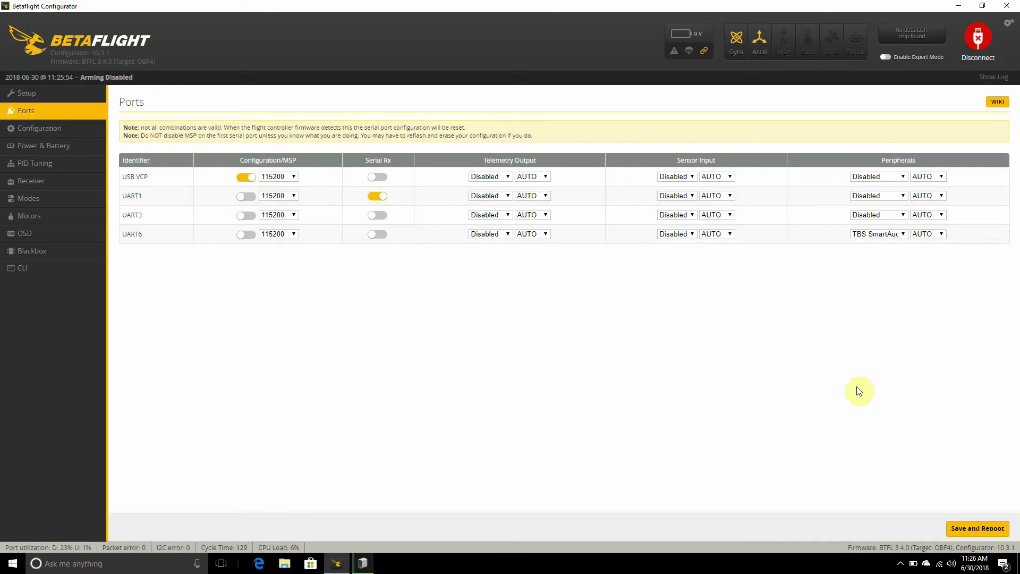
click(969, 530)
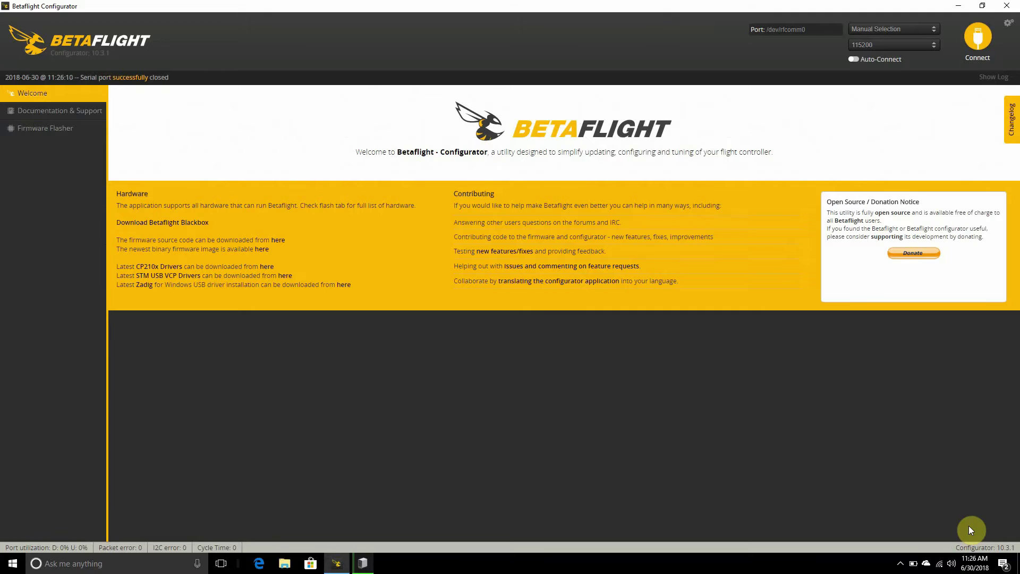
- Reconnect to the flight controller and check the saved UART1 and UART6 port assignments
click(979, 36)
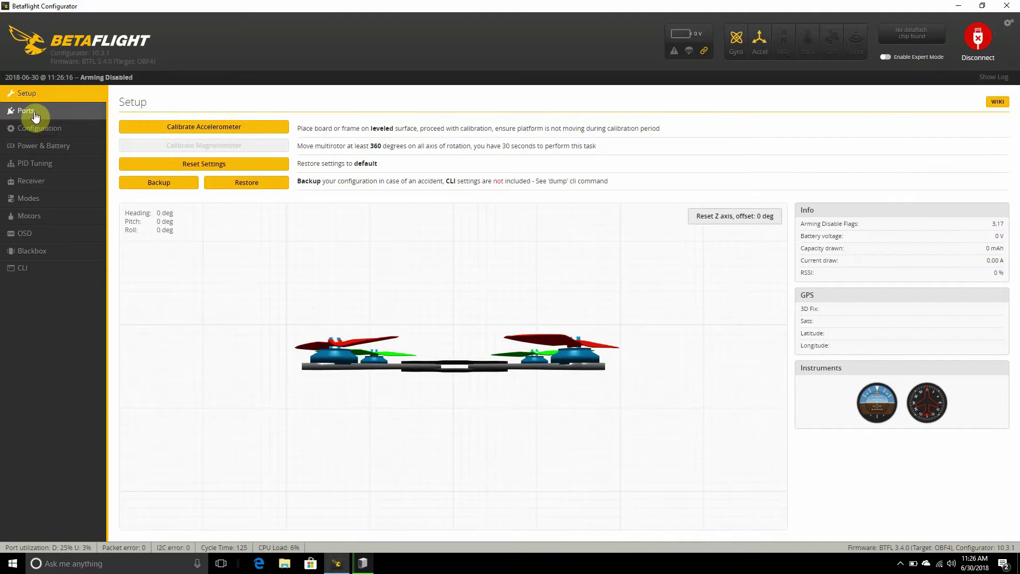
click(34, 112)
click(377, 196)
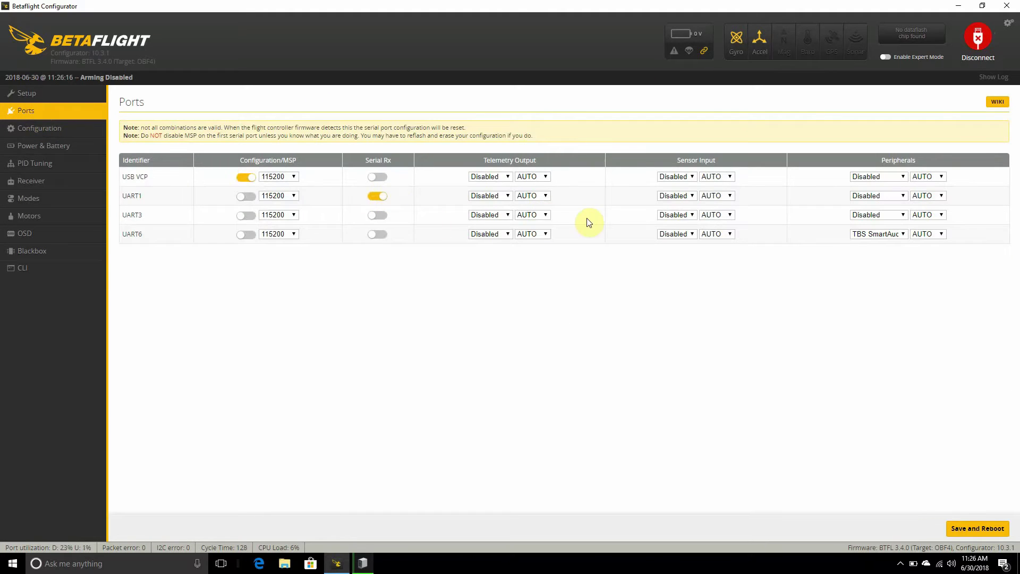
- Set the ESC/Motor protocol to DSHOT600 in the flight controller's configuration
click(72, 132)
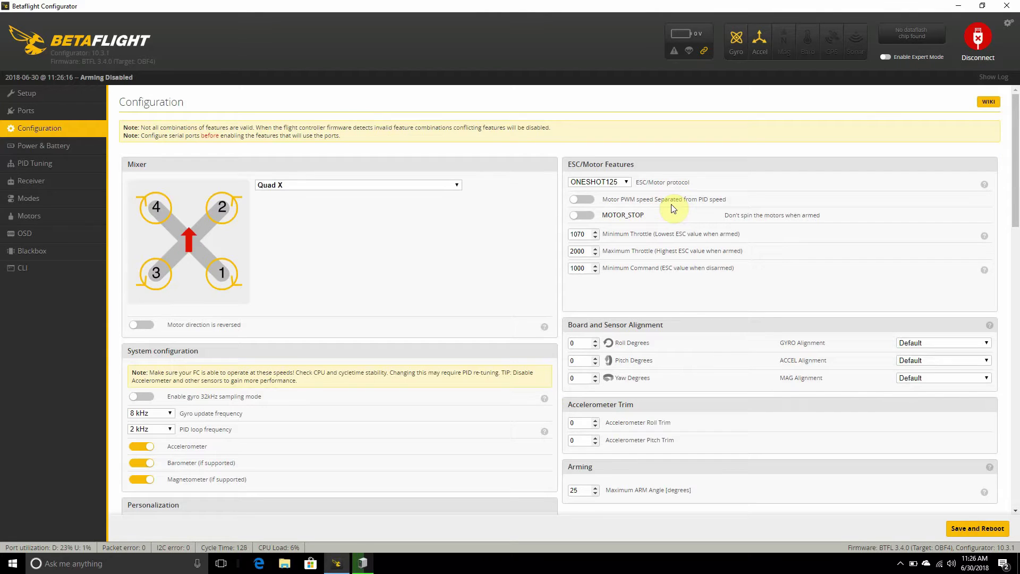
click(625, 183)
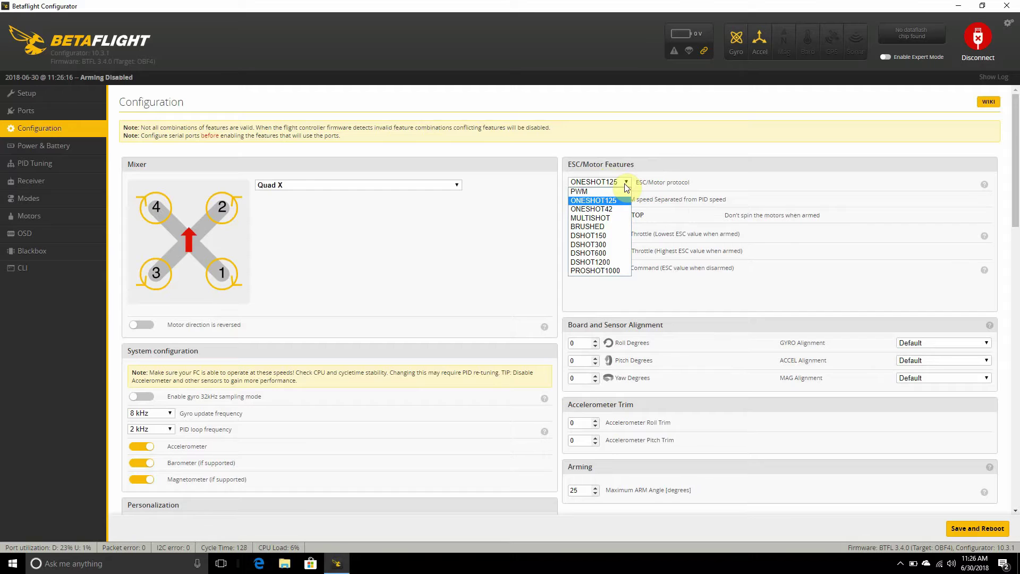
click(586, 255)
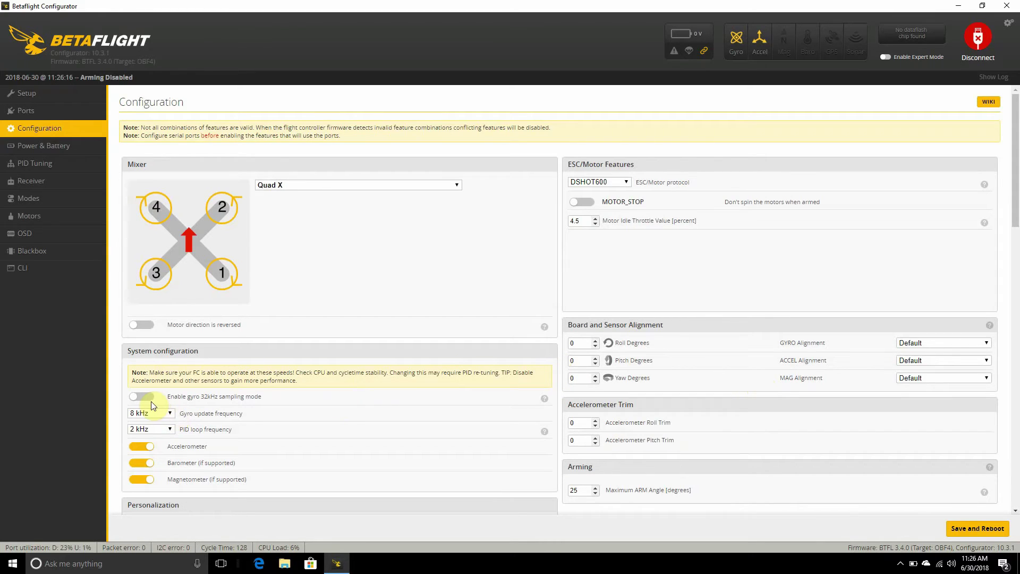
- Set the PID loop frequency to 8 kHz and disable the barometer and magnetometer
click(144, 430)
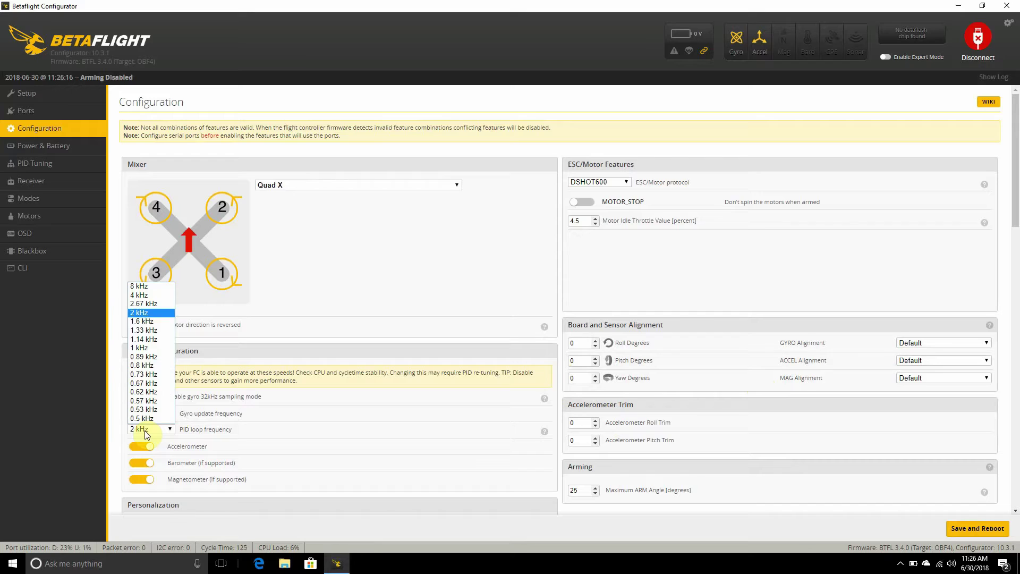
click(146, 286)
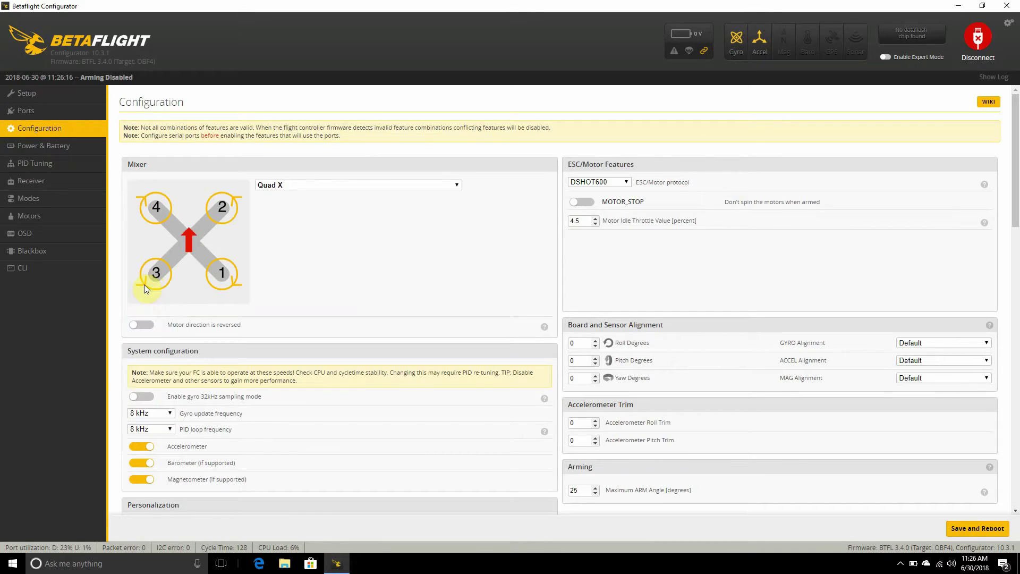
click(143, 464)
click(140, 479)
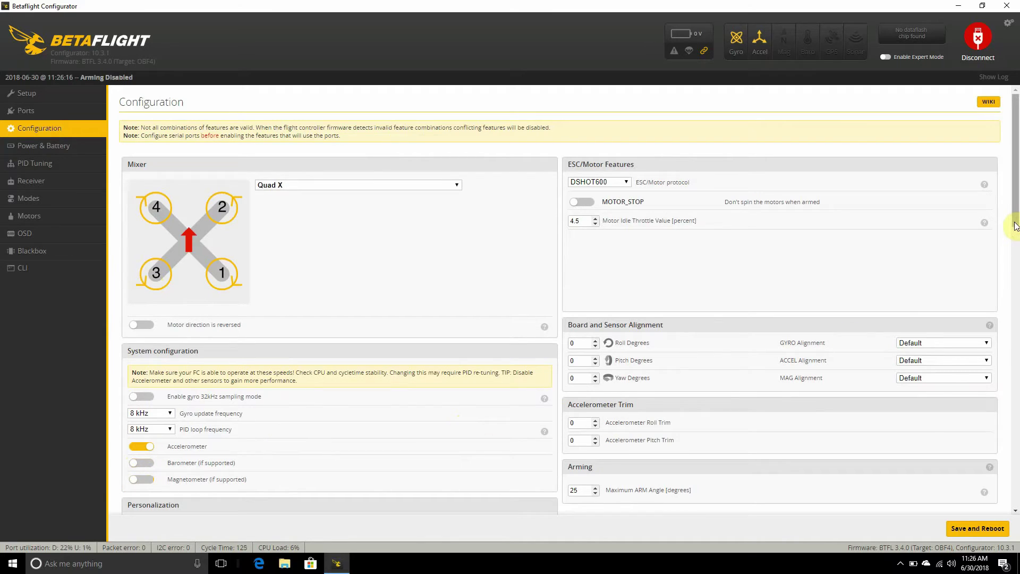
- Name the craft Talon and set the receiver mode to serial-based with CRSF as the serial receiver provider
drag(1014, 225, 1013, 255)
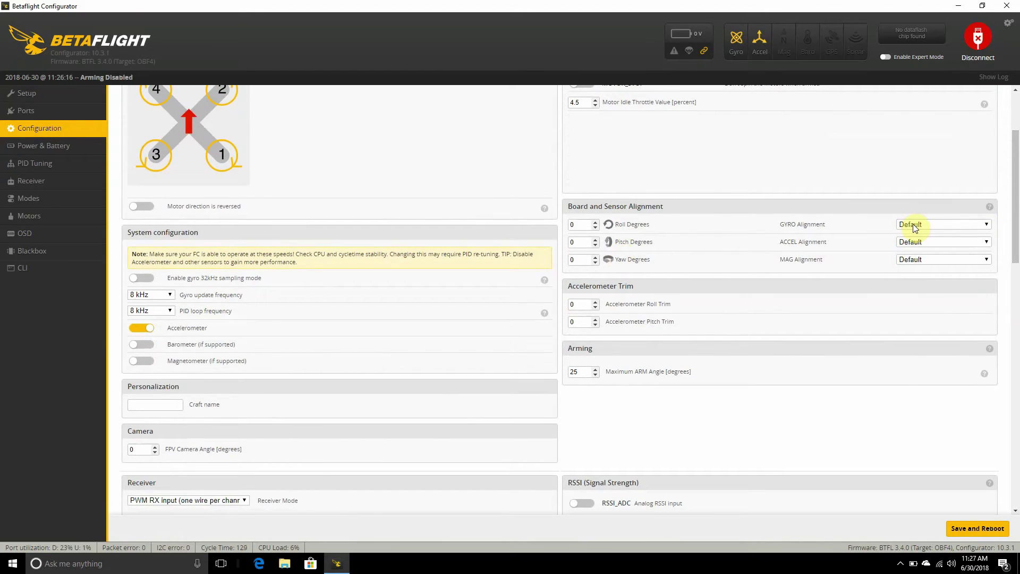
drag(1018, 184, 1013, 227)
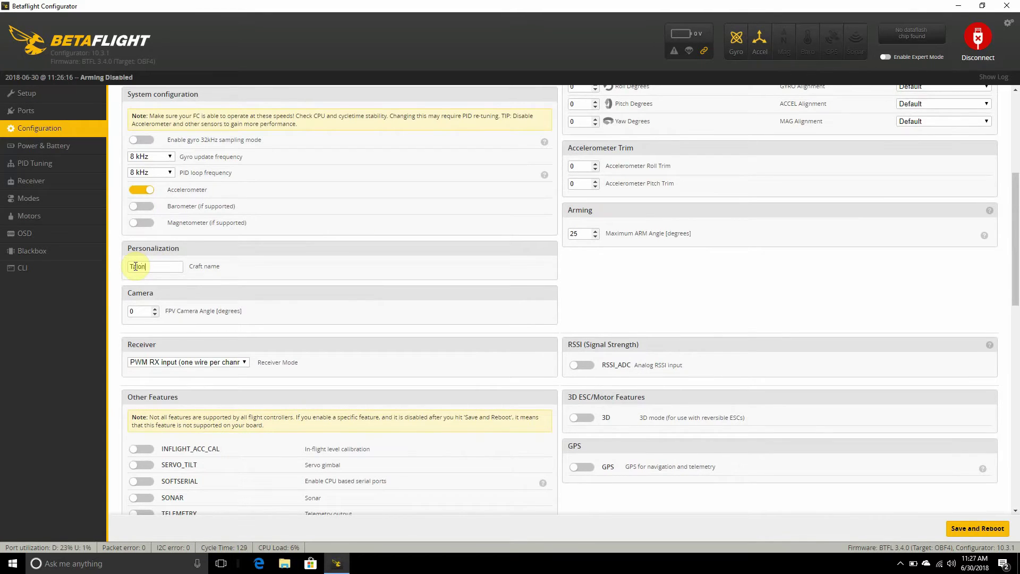
click(240, 365)
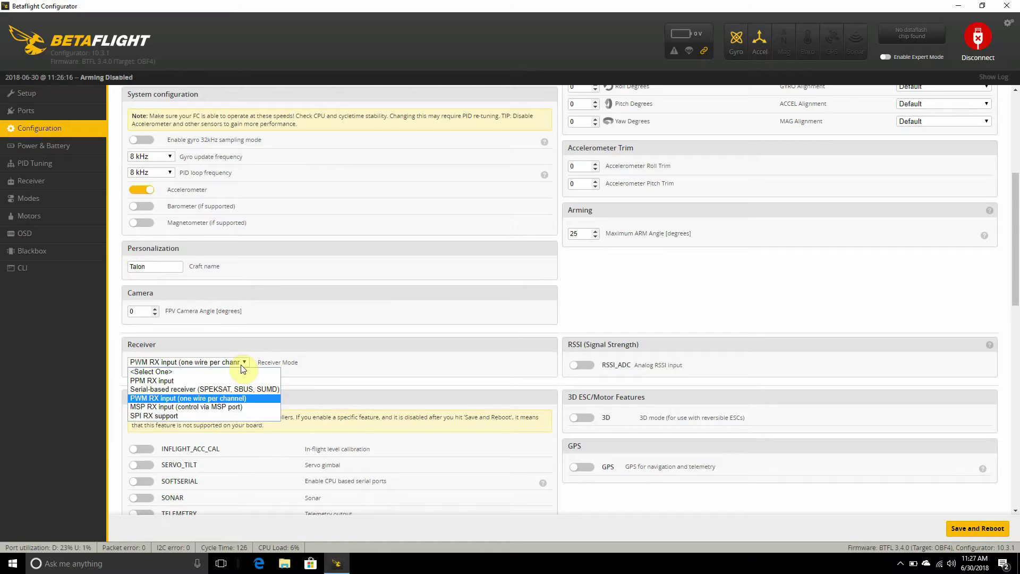
click(179, 389)
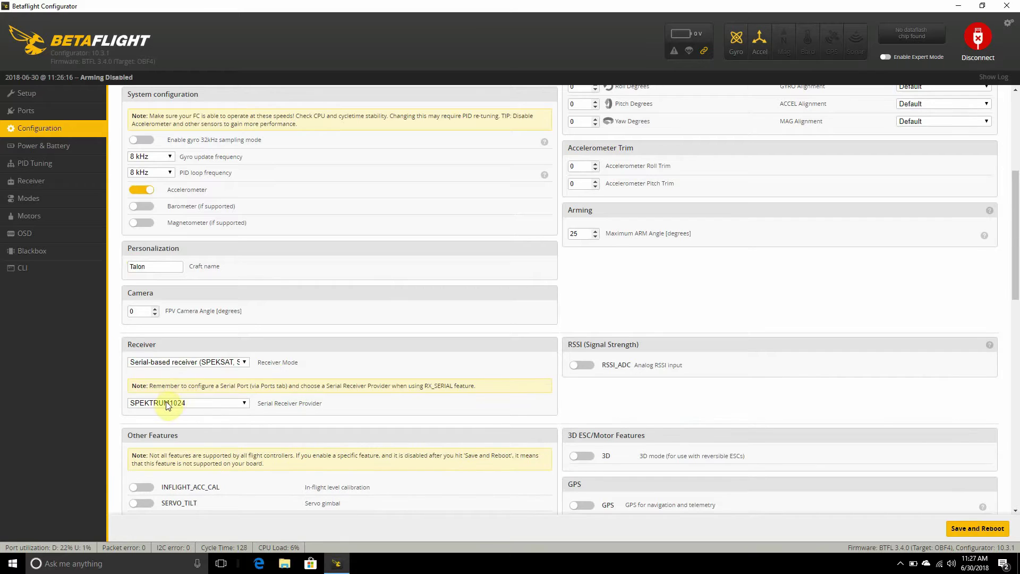
click(166, 403)
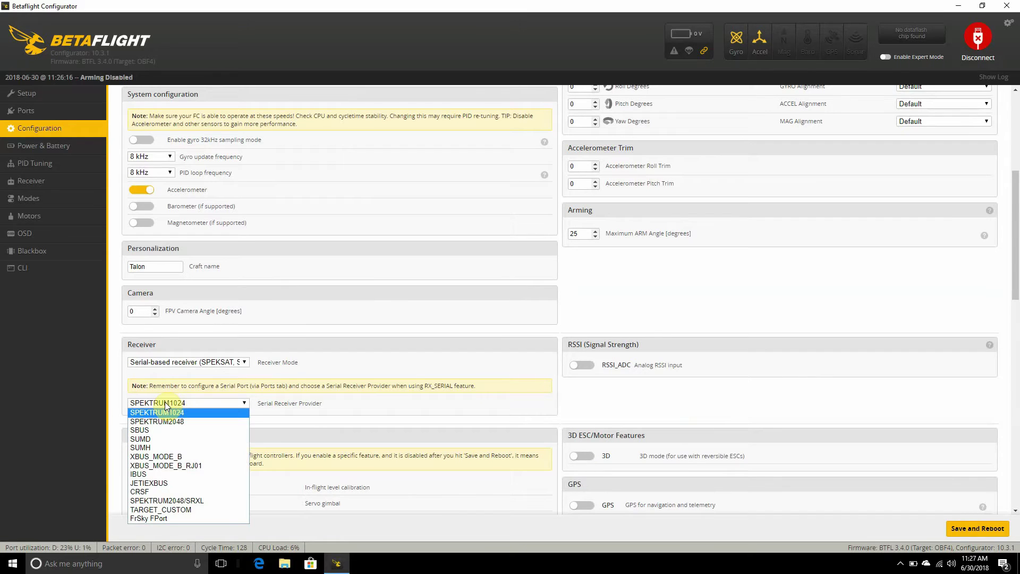
click(140, 492)
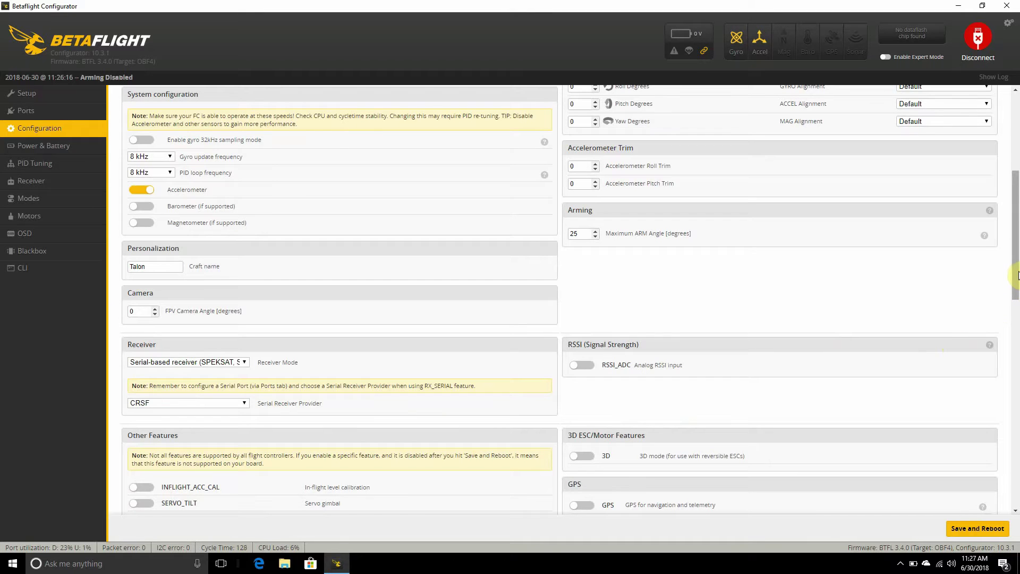
- Enable the TELEMETRY and AIRMODE features under Other Features
drag(1017, 276, 1013, 357)
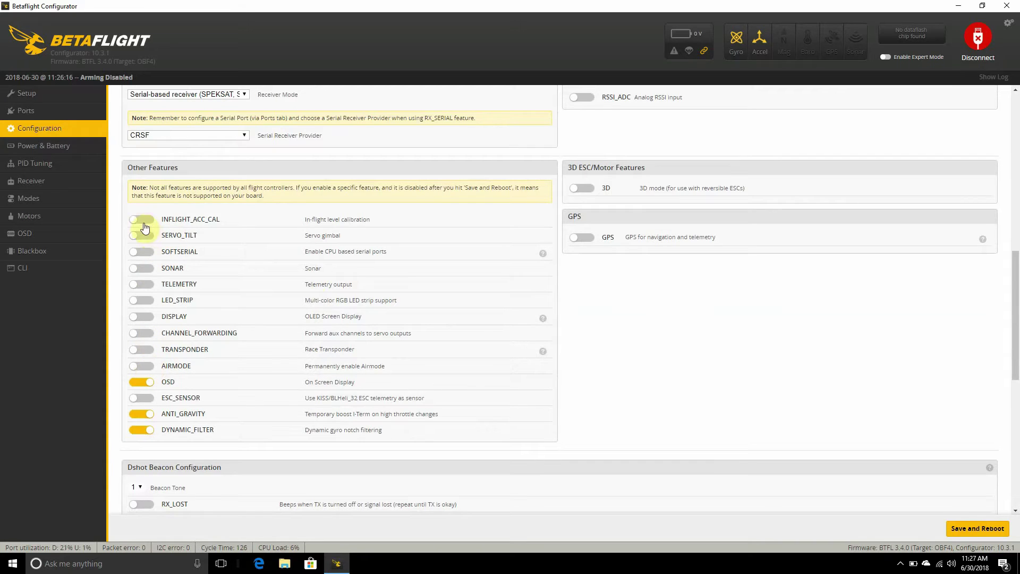
click(147, 287)
click(142, 372)
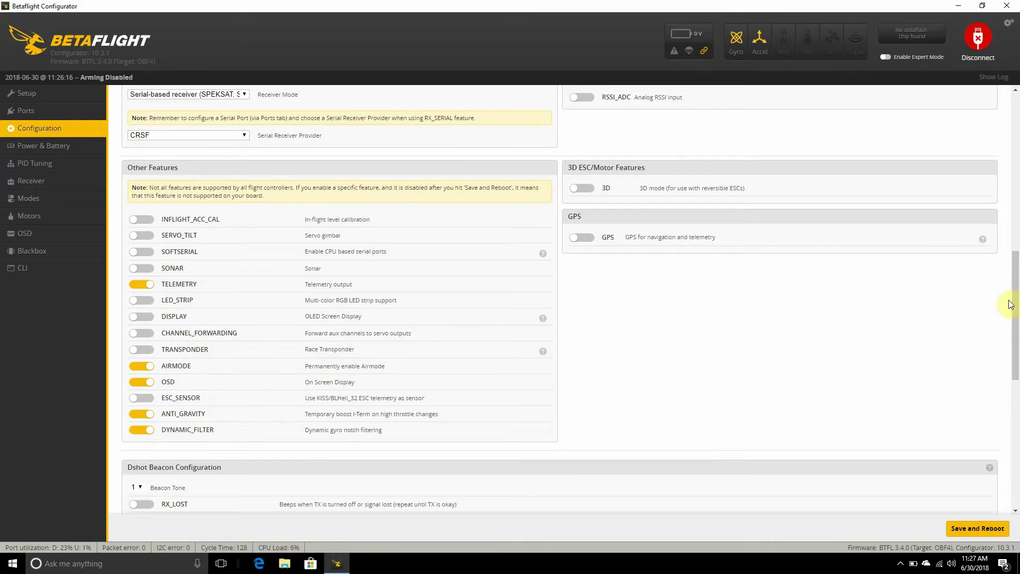
- Enable the RX_SET beep in the Dshot Beacon Configuration and save the configuration with a reboot
scroll(1012, 321, down, 1)
drag(1013, 321, 1002, 447)
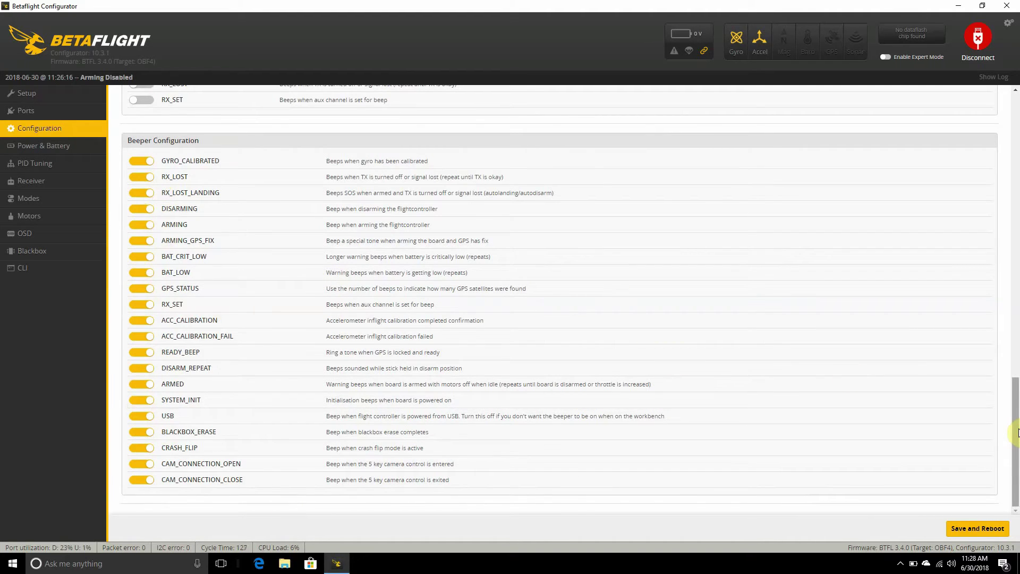
drag(1016, 438, 1016, 352)
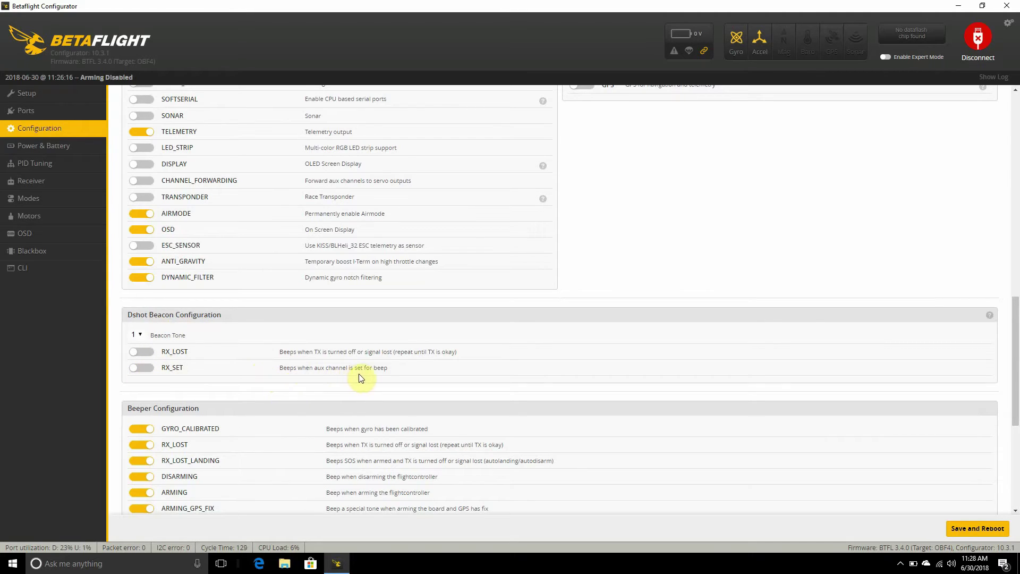
click(146, 370)
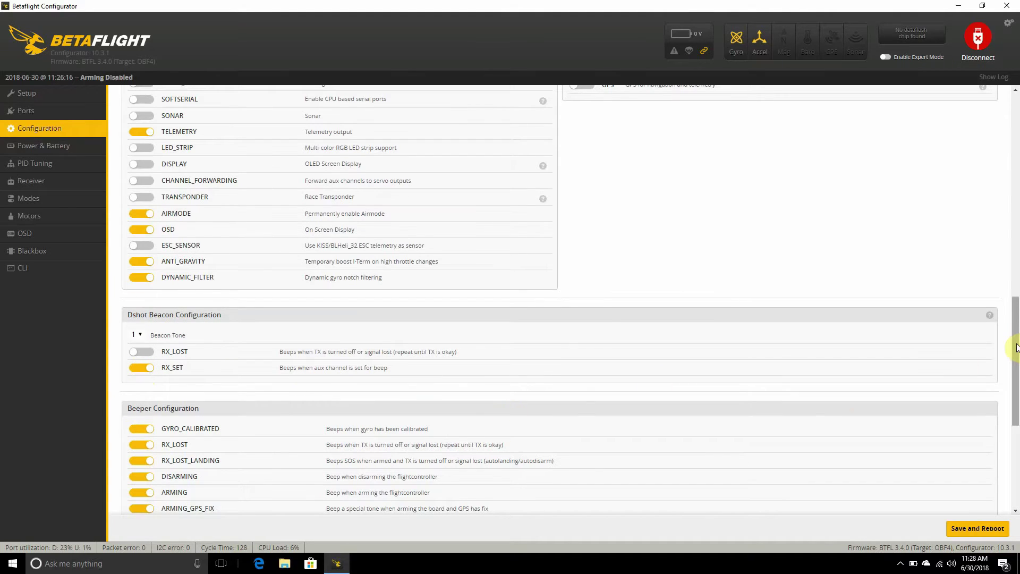
drag(1016, 347, 1015, 163)
click(961, 528)
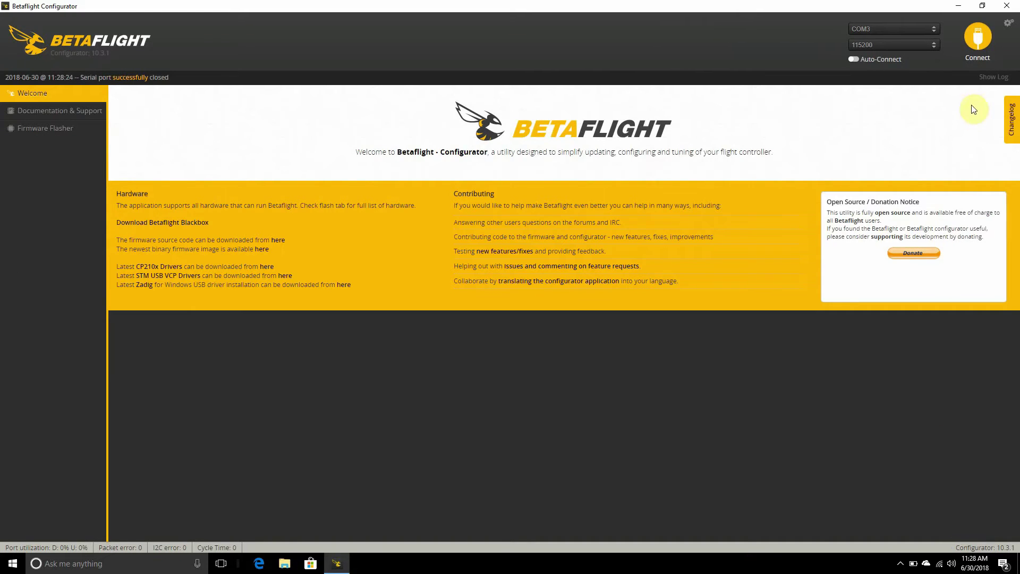
- Reconnect to the flight controller, set the board alignment's yaw to 46 degrees, and save with a reboot
click(978, 44)
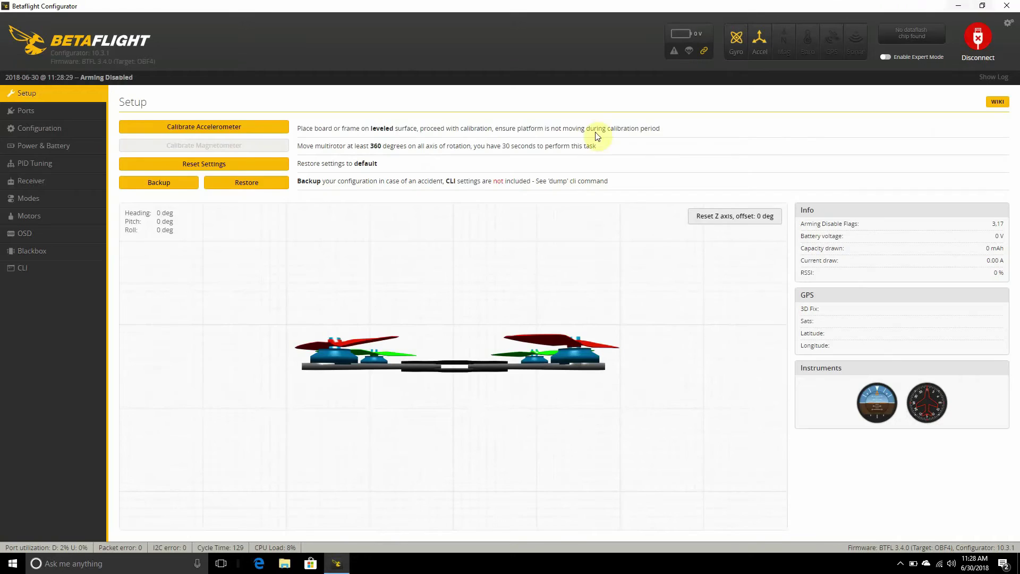
click(25, 129)
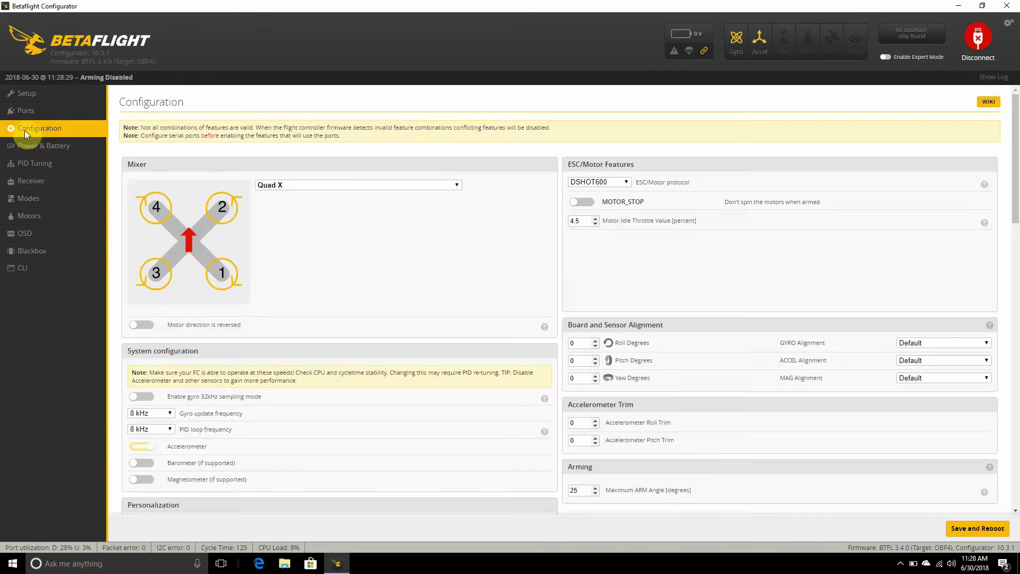
click(42, 96)
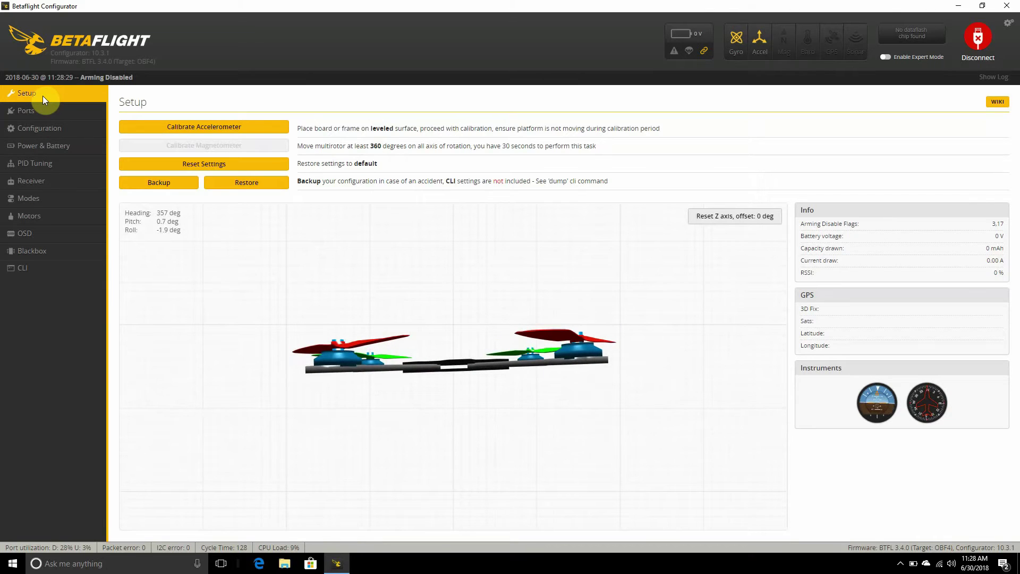
click(40, 130)
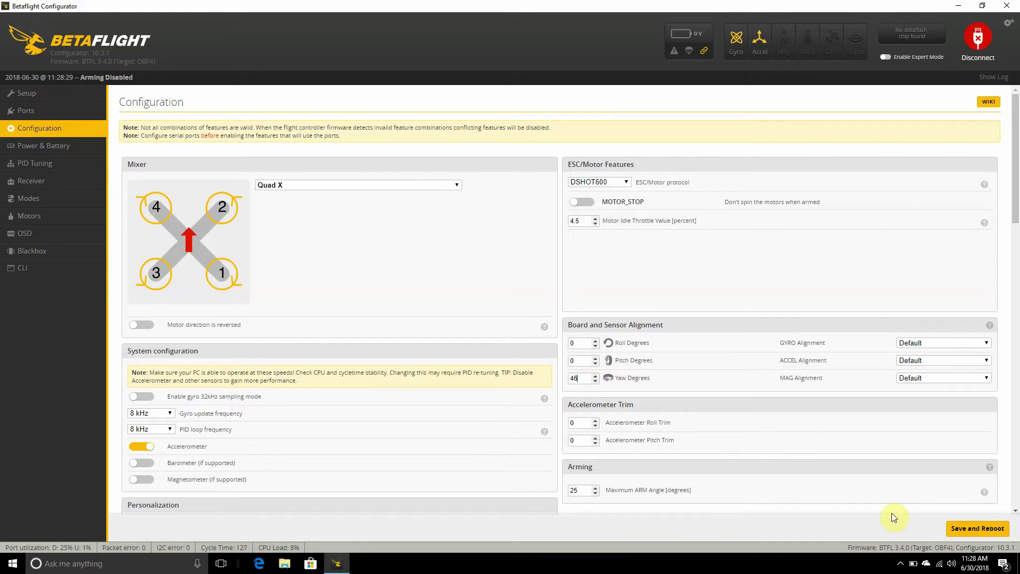
click(956, 528)
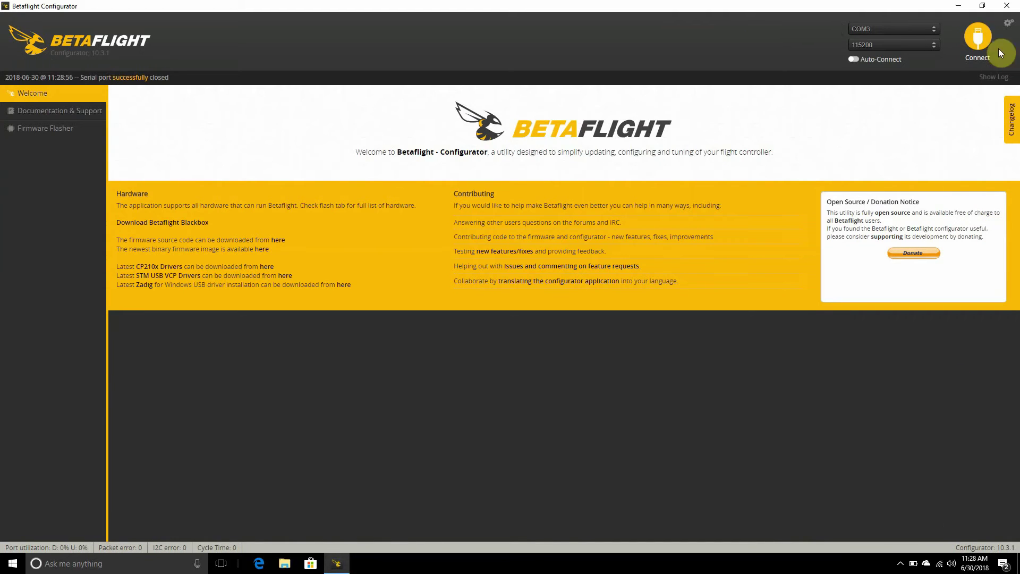
- Reconnect to the flight controller, set the board alignment's yaw to 45 degrees, and save with a reboot
click(956, 45)
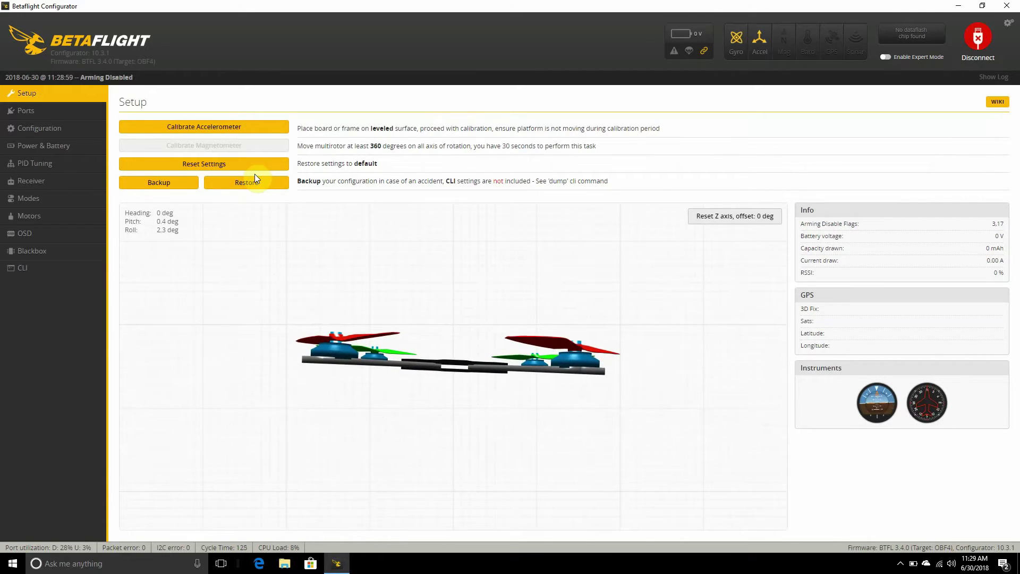
click(31, 130)
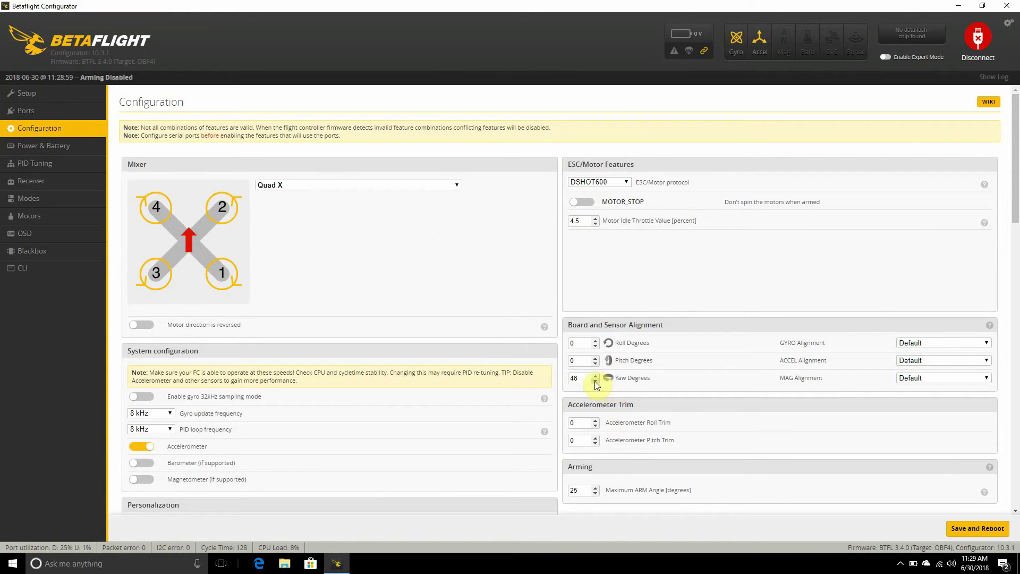
click(962, 532)
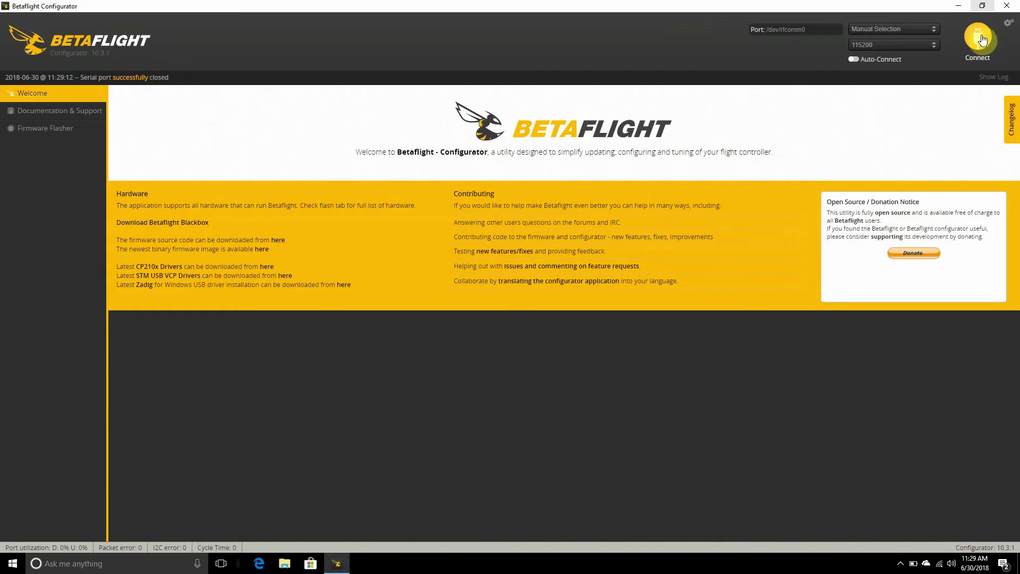
- Reconnect to the flight controller and check the saved yaw alignment and the orientation of the 3D model
click(981, 43)
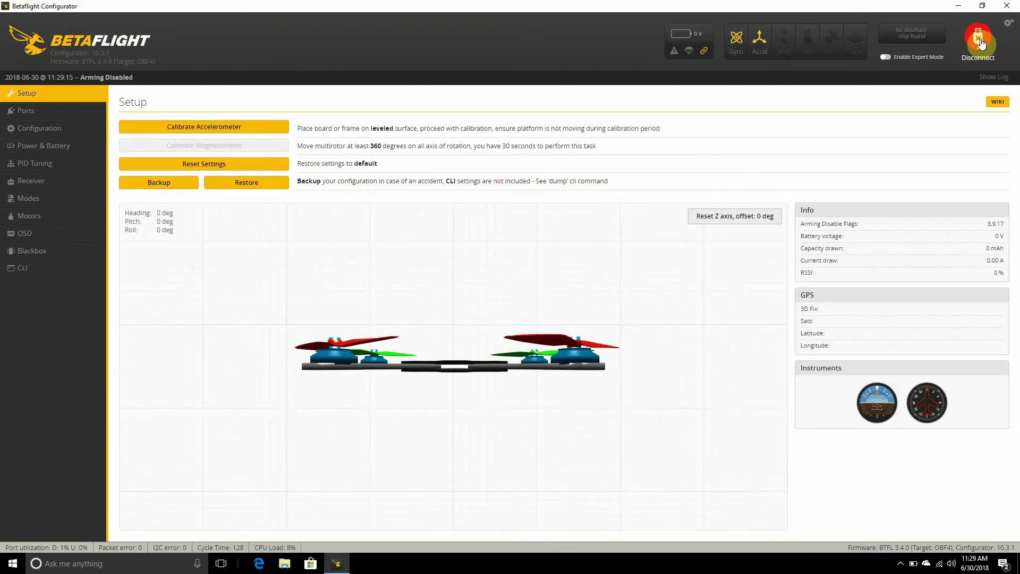
click(33, 127)
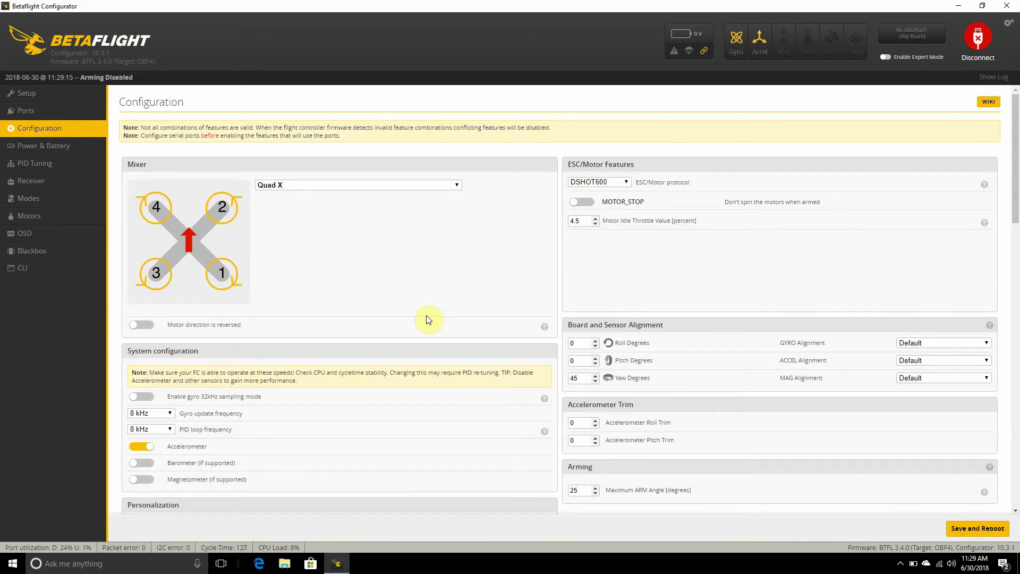
click(65, 93)
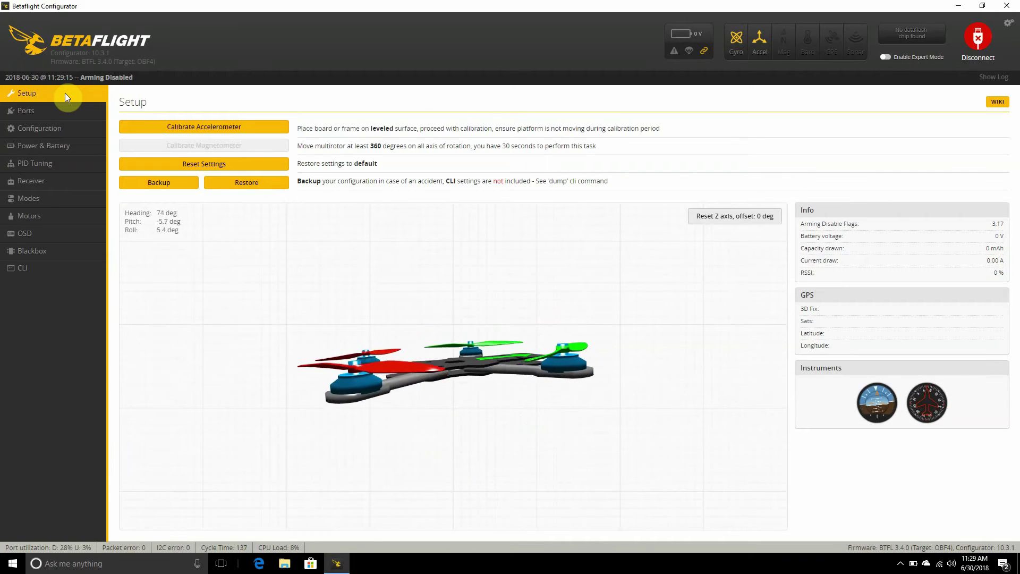
- Disable the accelerometer in the system configuration and save with a reboot
click(41, 130)
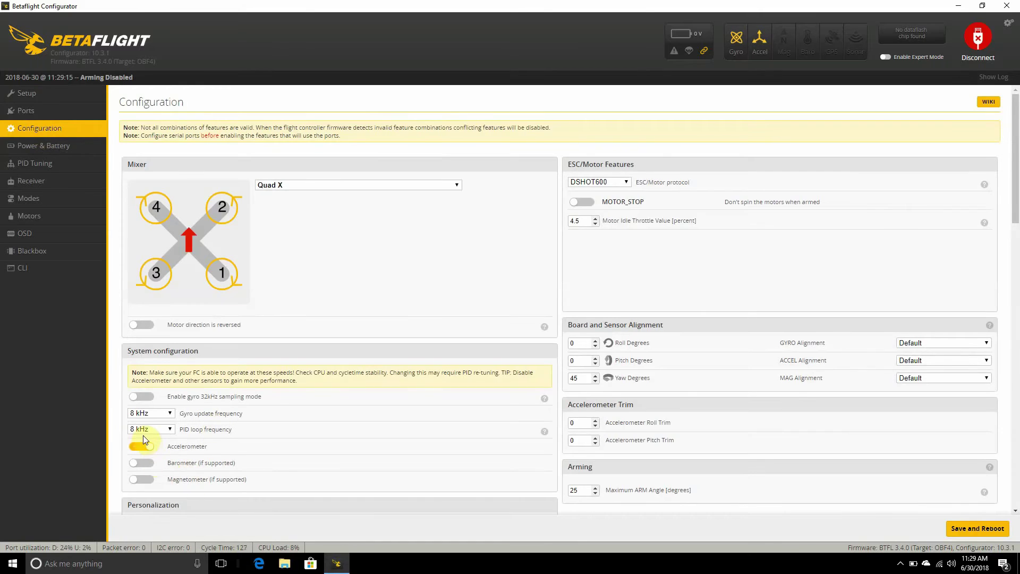
click(139, 448)
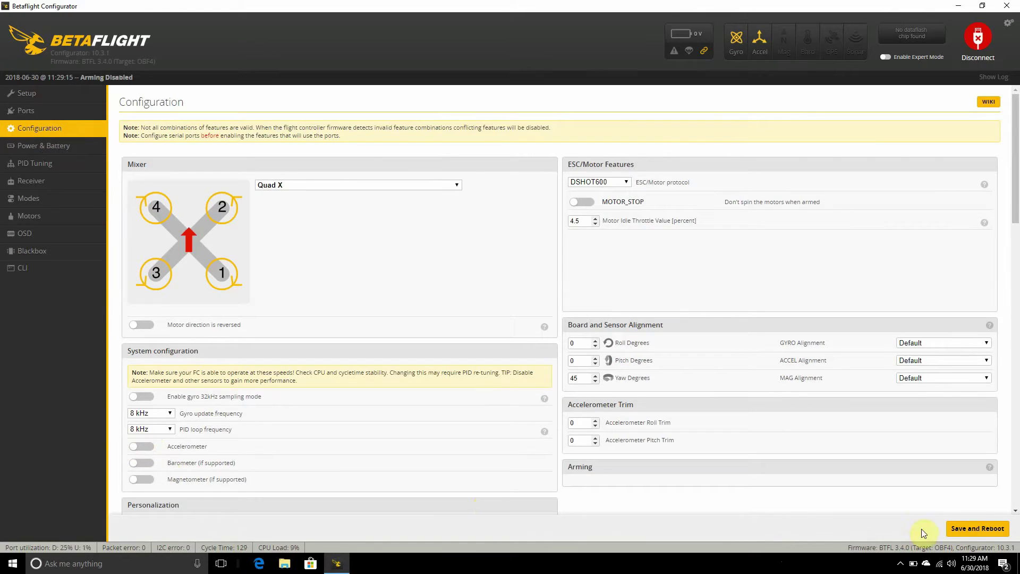
click(967, 529)
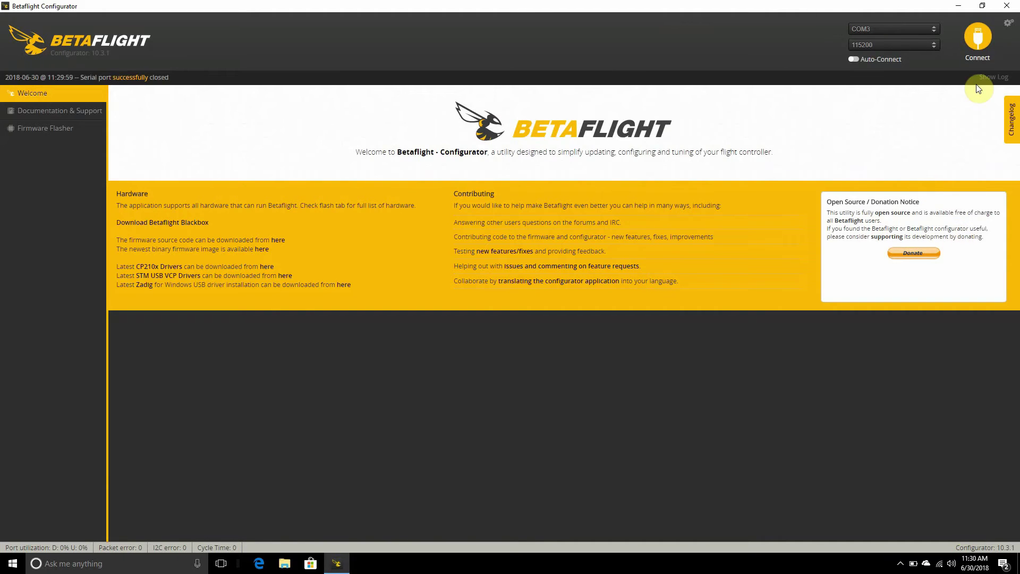
- Reconnect to the flight controller and review the power and battery settings and the PID tuning values
click(971, 41)
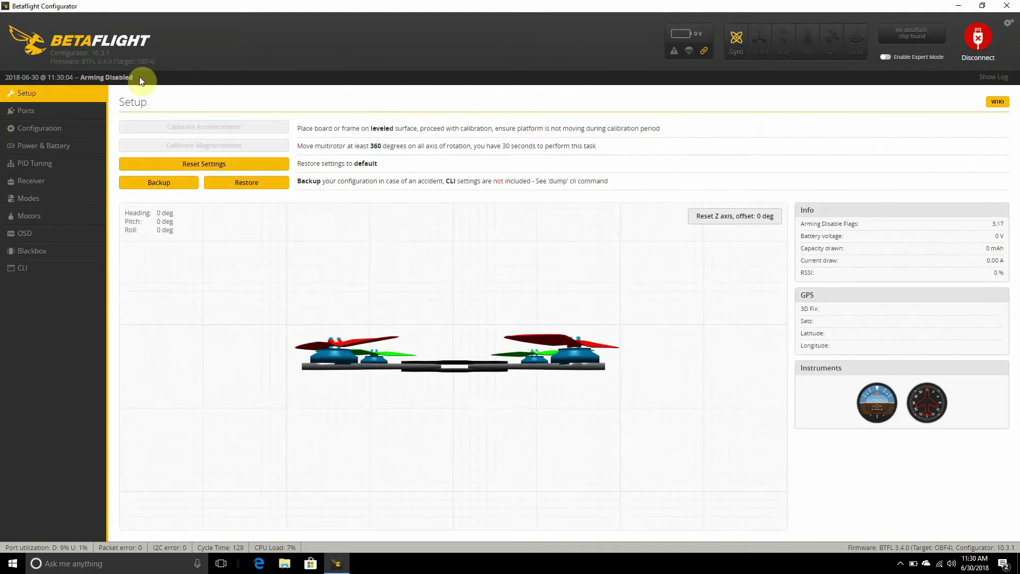
click(45, 145)
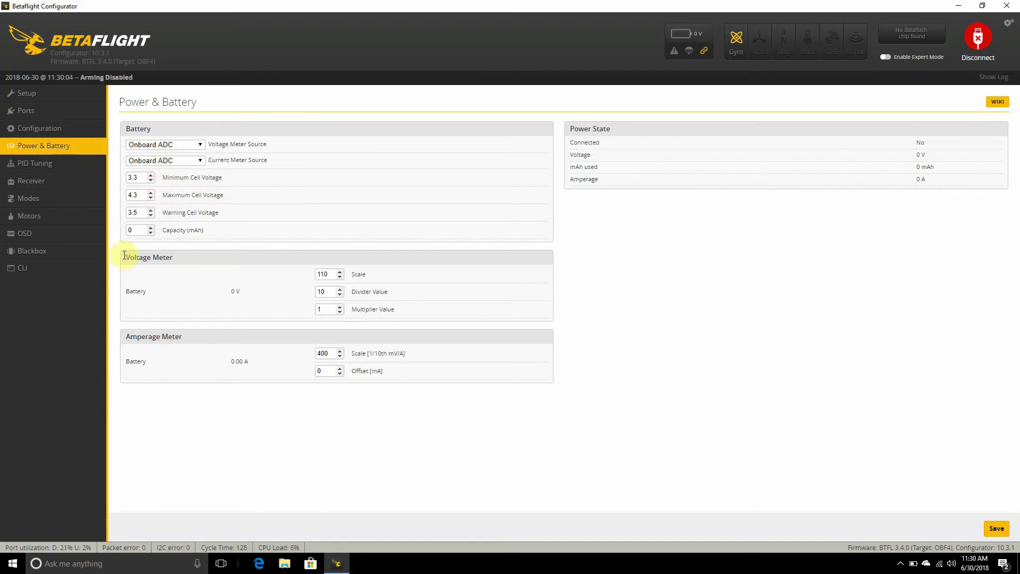
click(55, 163)
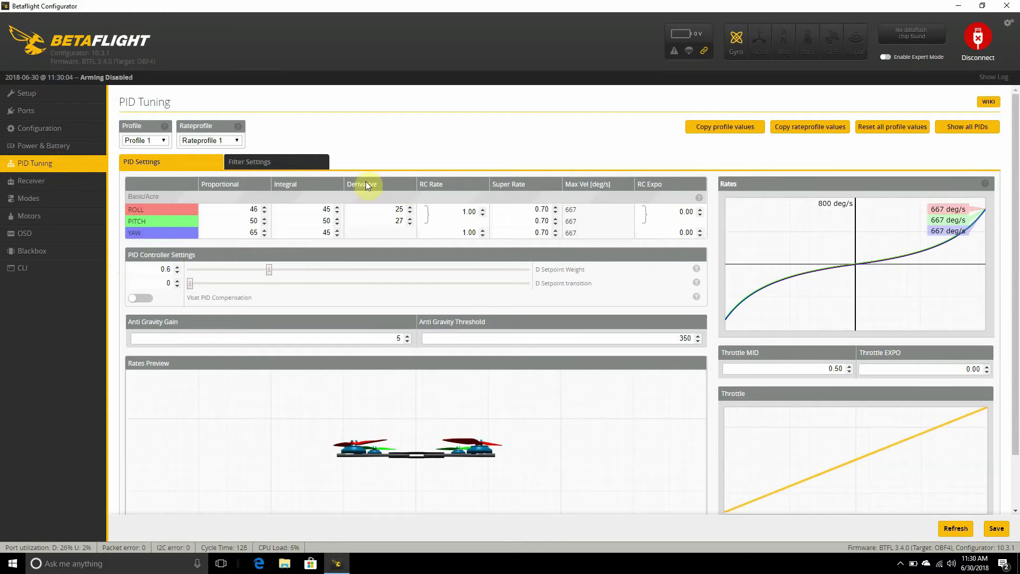
- Set the RC Rate of roll/pitch and of yaw to 1.05 in Rateprofile 1
click(484, 210)
click(484, 209)
click(483, 210)
click(484, 209)
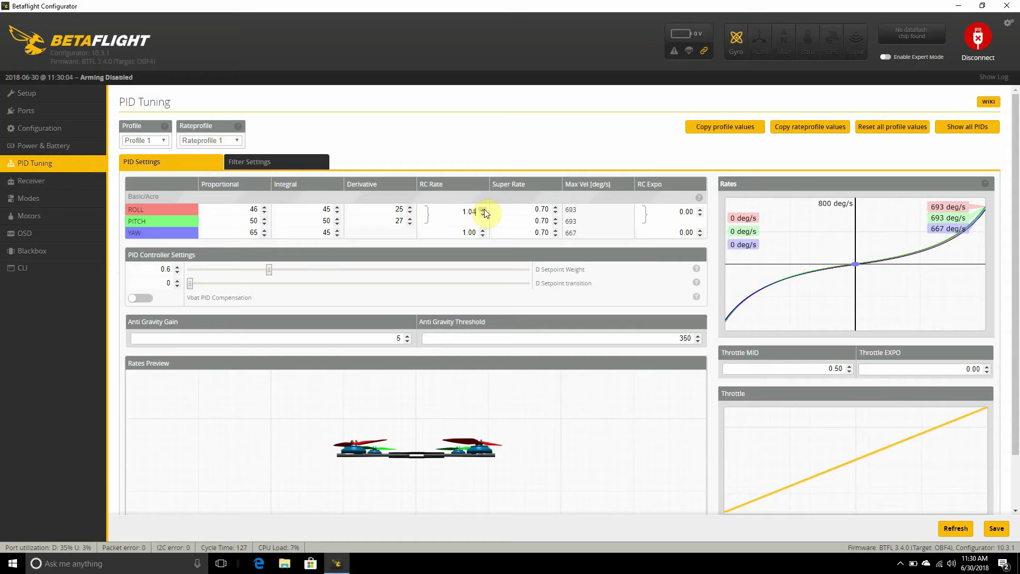
click(483, 209)
click(482, 230)
click(483, 230)
click(483, 230)
click(482, 231)
click(482, 230)
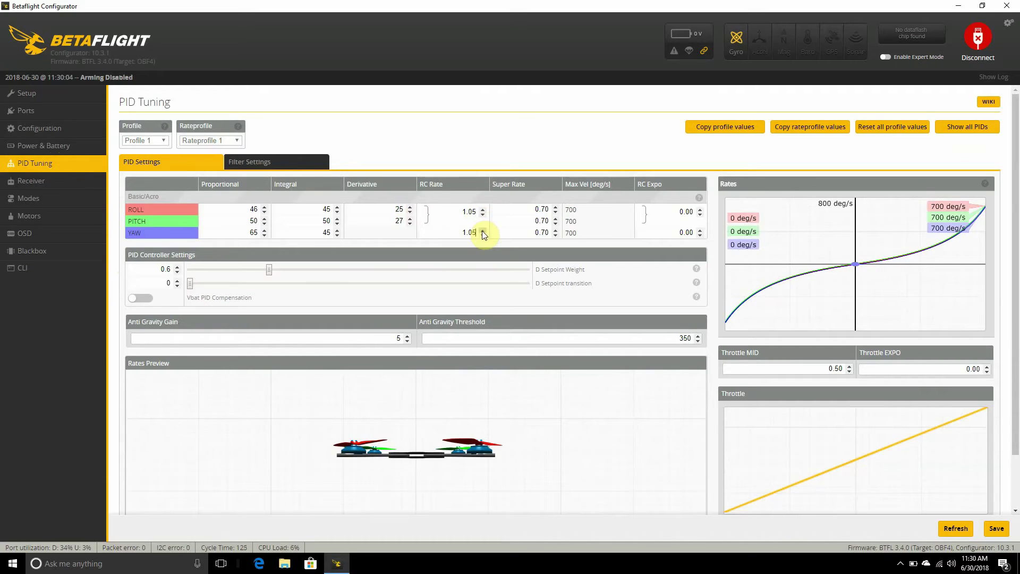
- Raise the roll Super Rate to 0.79 in Rateprofile 1
click(555, 207)
click(555, 207)
click(555, 206)
click(555, 207)
click(555, 207)
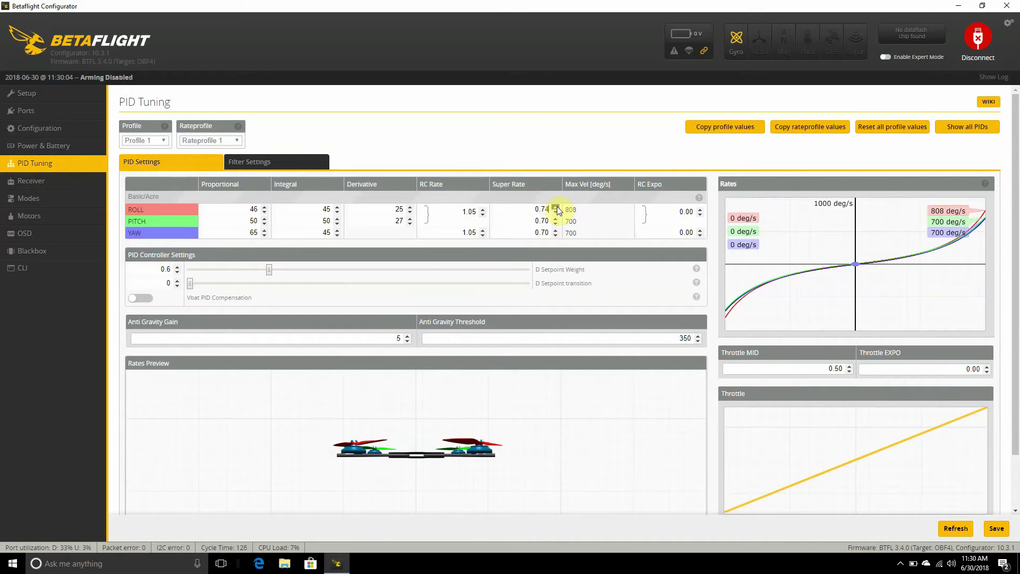
click(555, 206)
click(555, 206)
click(555, 207)
- Raise the pitch Super Rate to 0.79 in Rateprofile 1
click(556, 218)
click(556, 218)
click(555, 218)
click(555, 218)
click(556, 219)
click(555, 218)
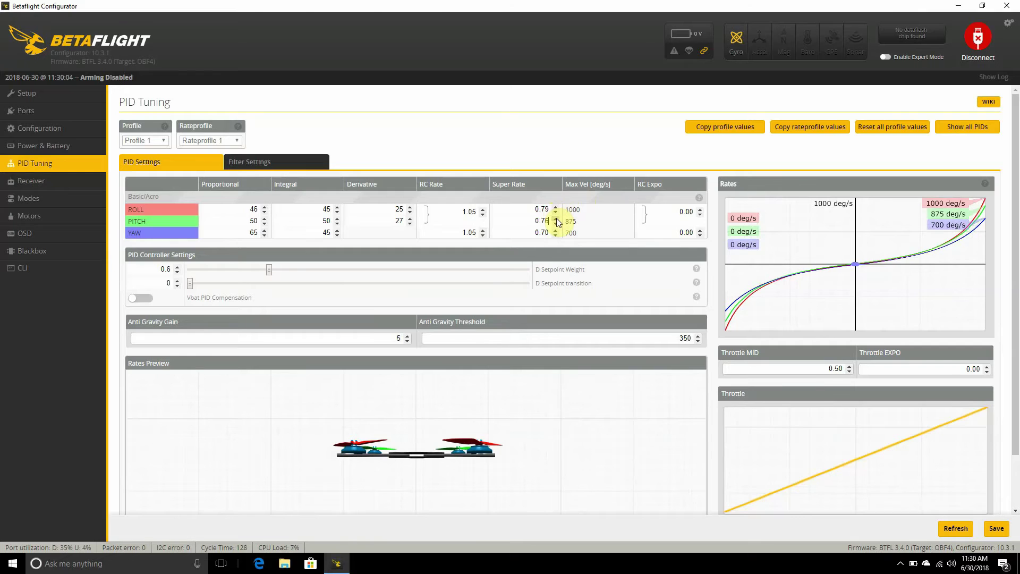
click(556, 218)
click(555, 218)
click(556, 218)
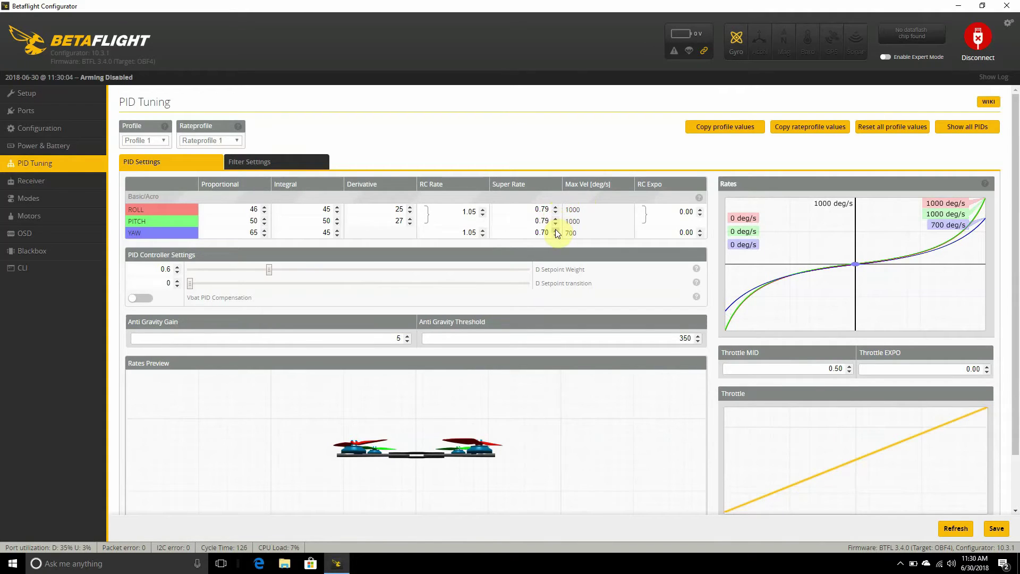
- Raise the yaw Super Rate to 0.79 in Rateprofile 1
click(556, 230)
click(555, 231)
click(555, 231)
click(556, 231)
click(555, 230)
click(555, 230)
click(555, 230)
click(556, 231)
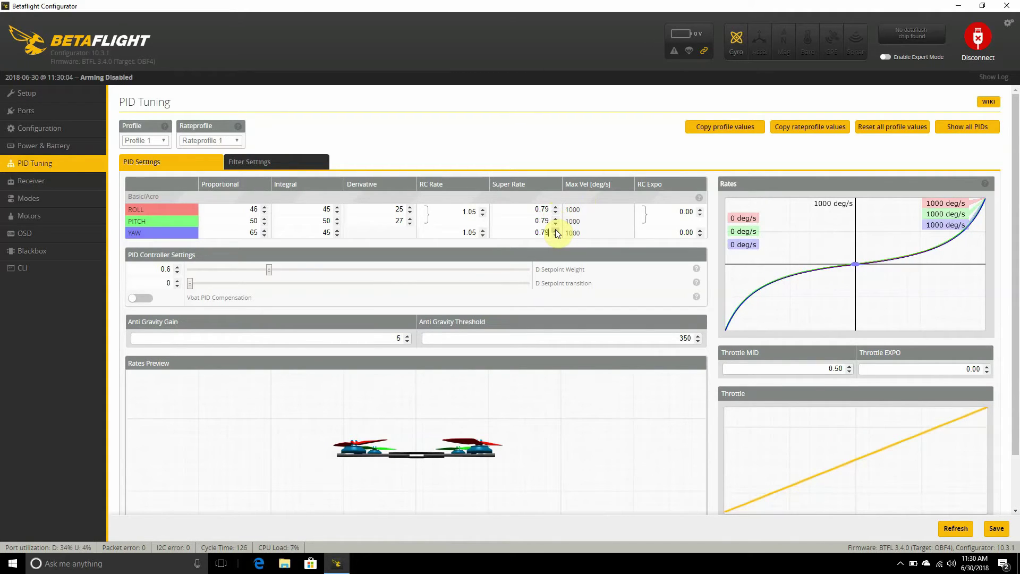
- Set the RC Expo of roll/pitch and of yaw to 0.30 in Rateprofile 1 and save the tuning
click(699, 209)
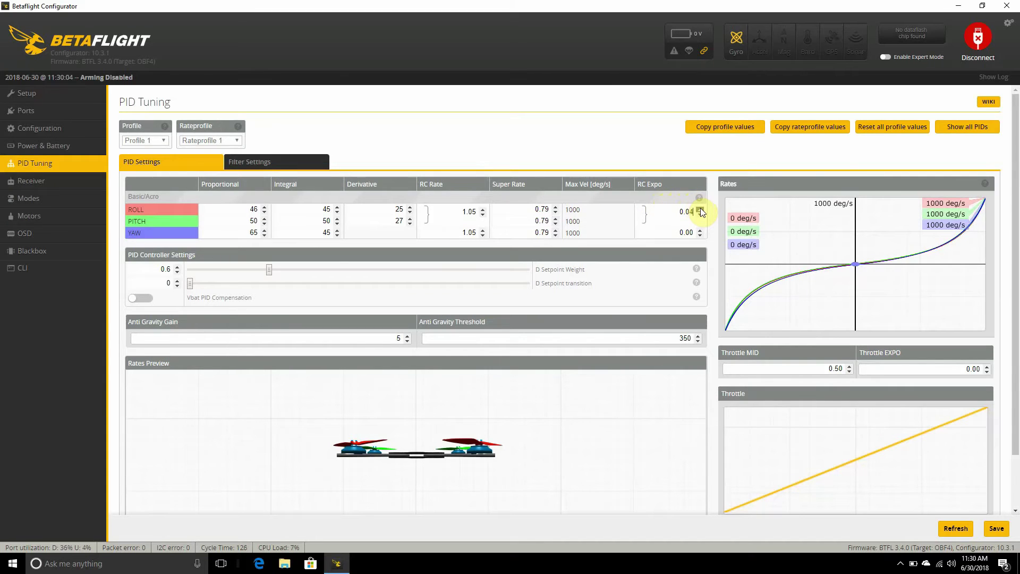
click(699, 209)
click(699, 209)
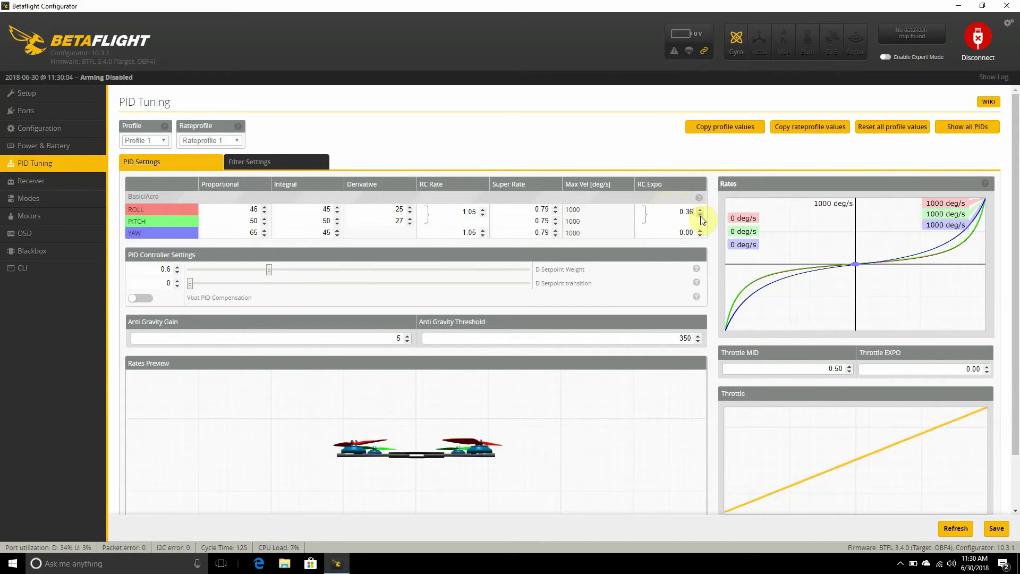
click(700, 214)
click(700, 214)
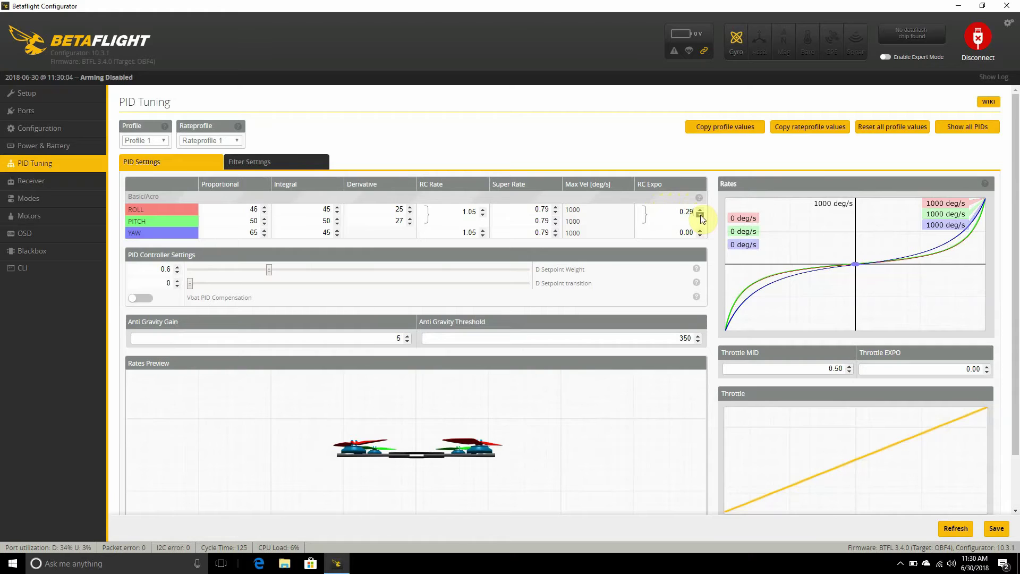
click(699, 209)
drag(699, 229, 699, 230)
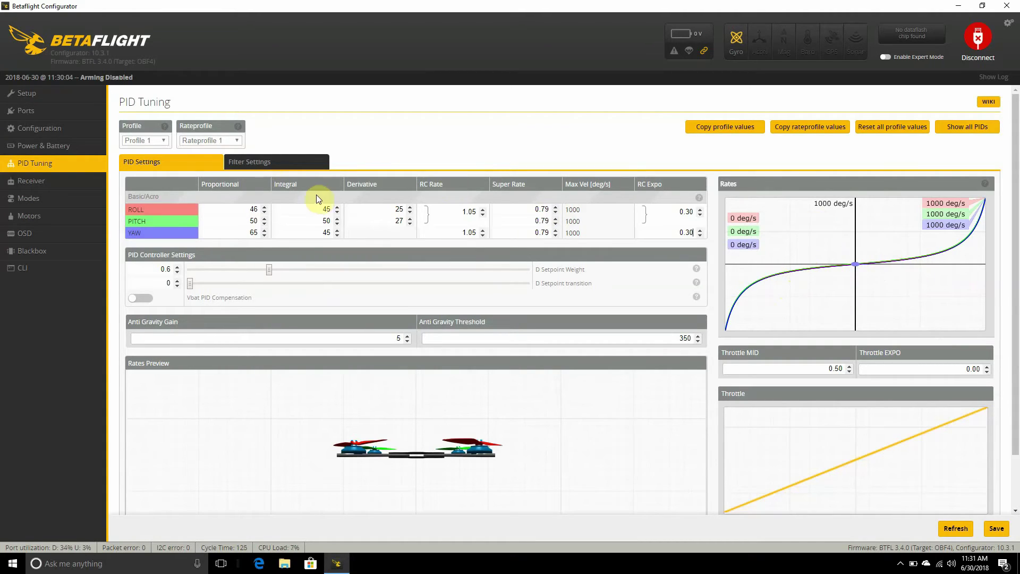
click(996, 529)
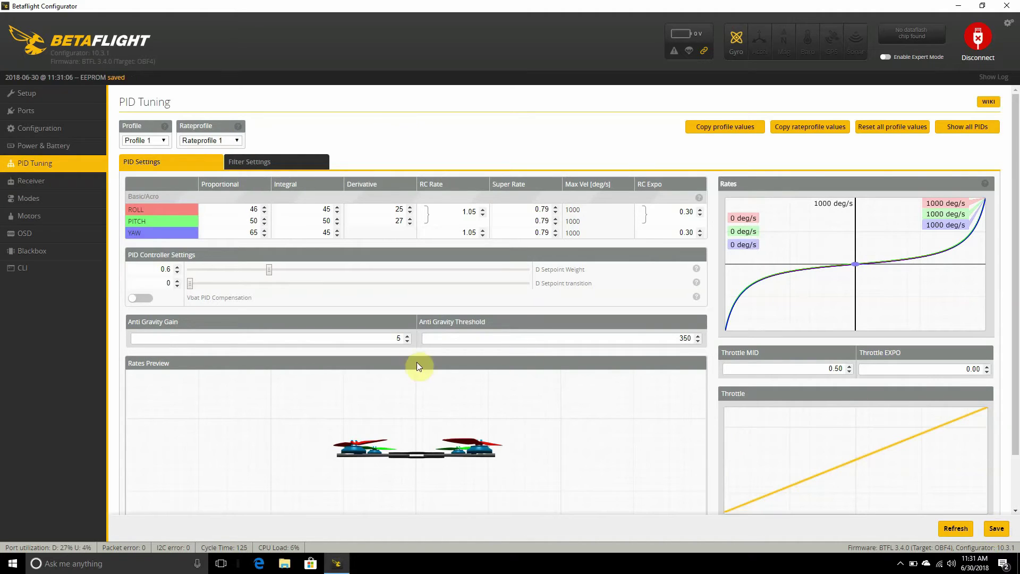
- Switch the PID tuning to Rateprofile 2
click(238, 139)
click(220, 158)
click(482, 208)
click(482, 208)
click(482, 209)
click(482, 209)
click(483, 208)
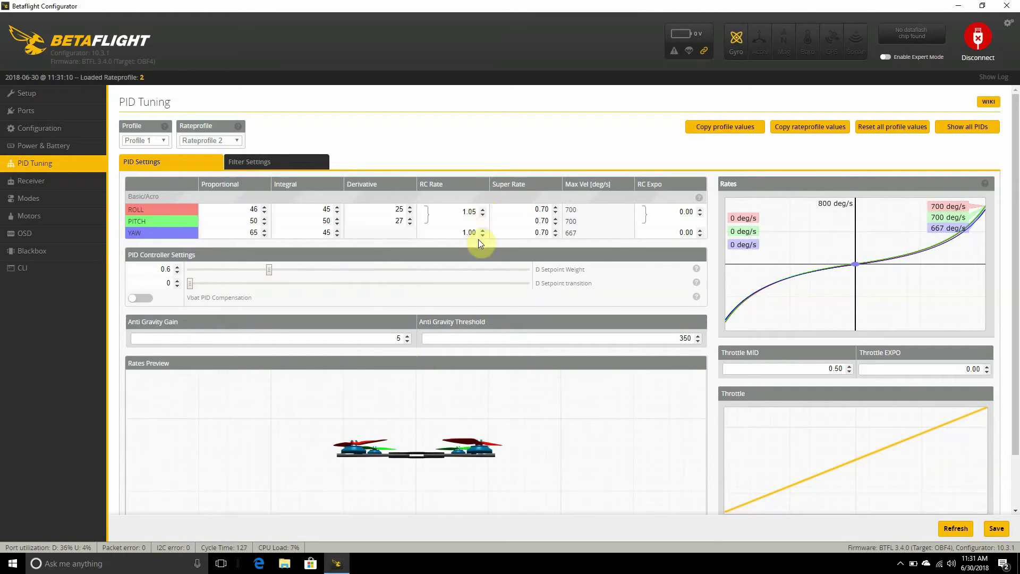
click(483, 214)
click(483, 214)
click(482, 214)
click(483, 214)
click(483, 214)
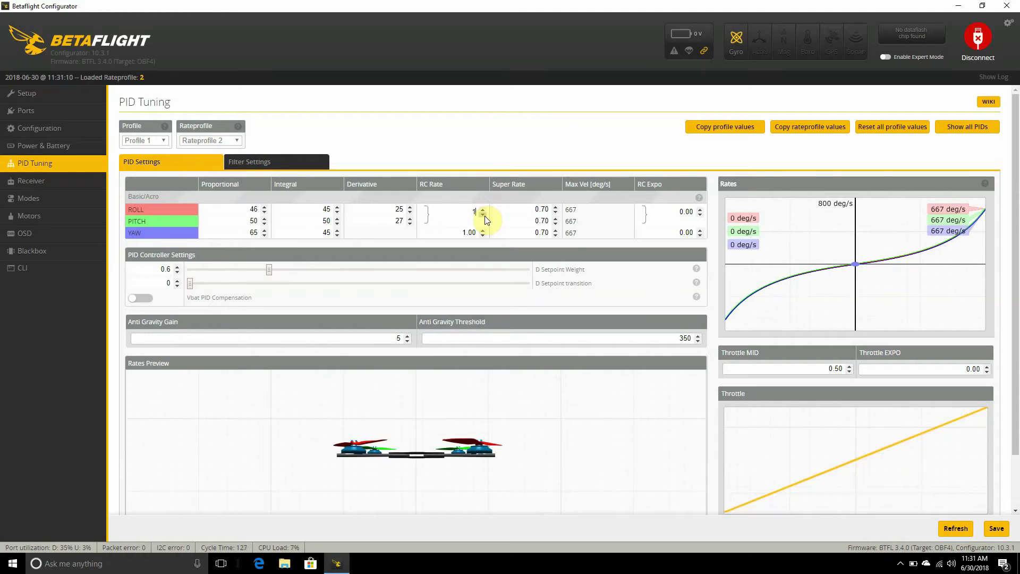
- Lower the roll and pitch Super Rates to 0.60 in Rateprofile 2
click(556, 213)
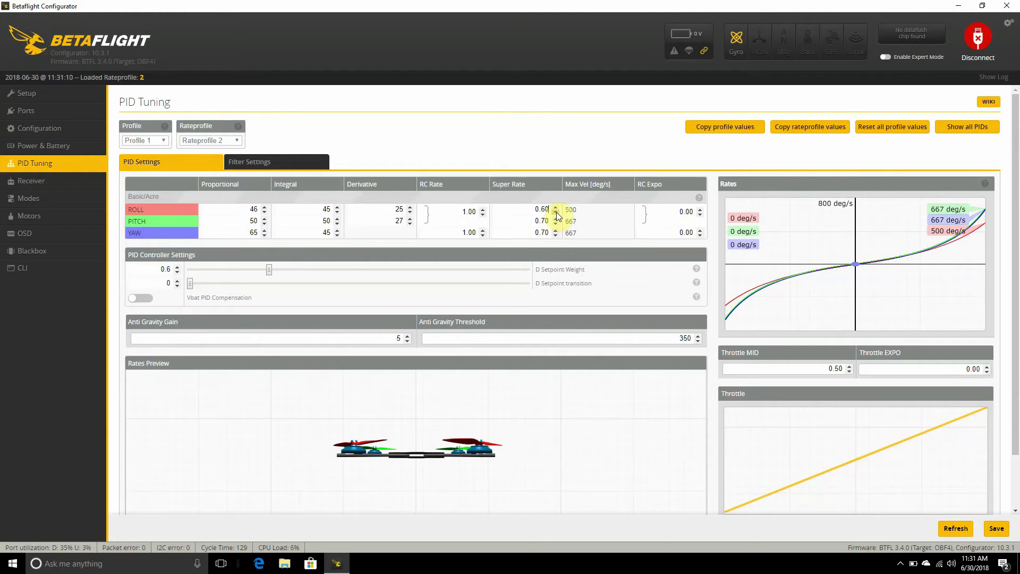
click(555, 224)
click(555, 223)
click(555, 223)
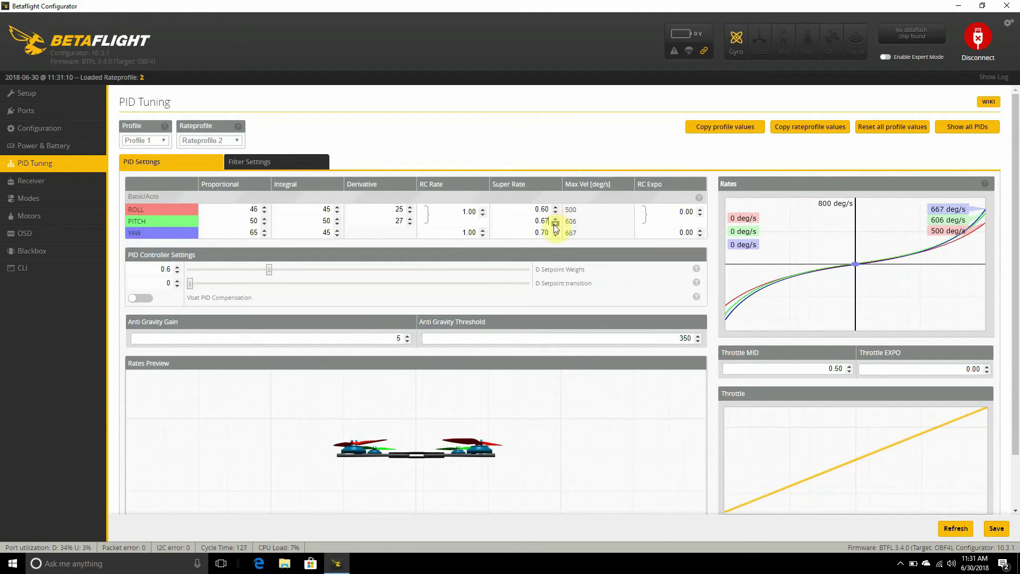
click(555, 224)
click(555, 223)
click(555, 223)
click(555, 224)
click(555, 224)
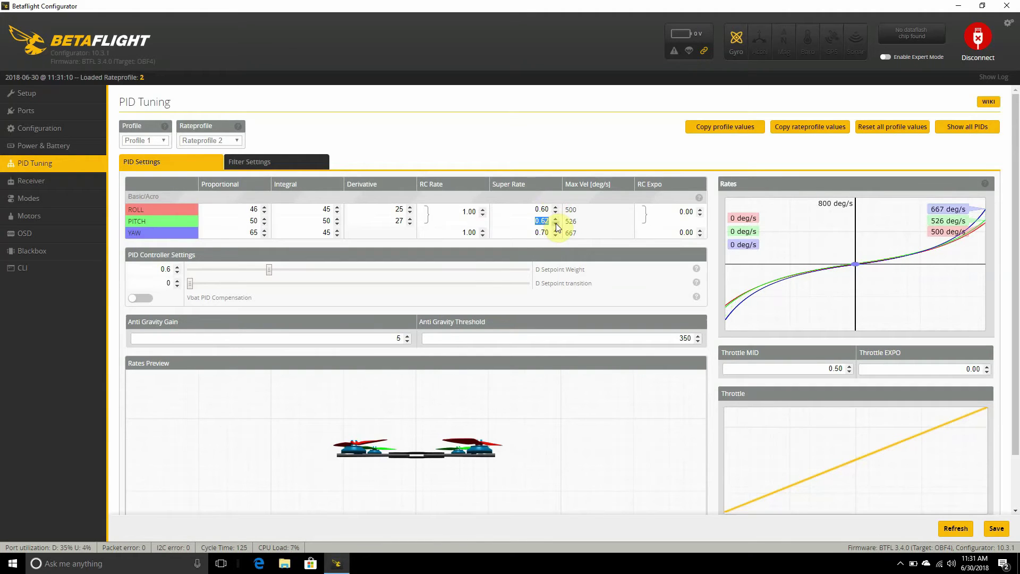
click(556, 224)
click(555, 223)
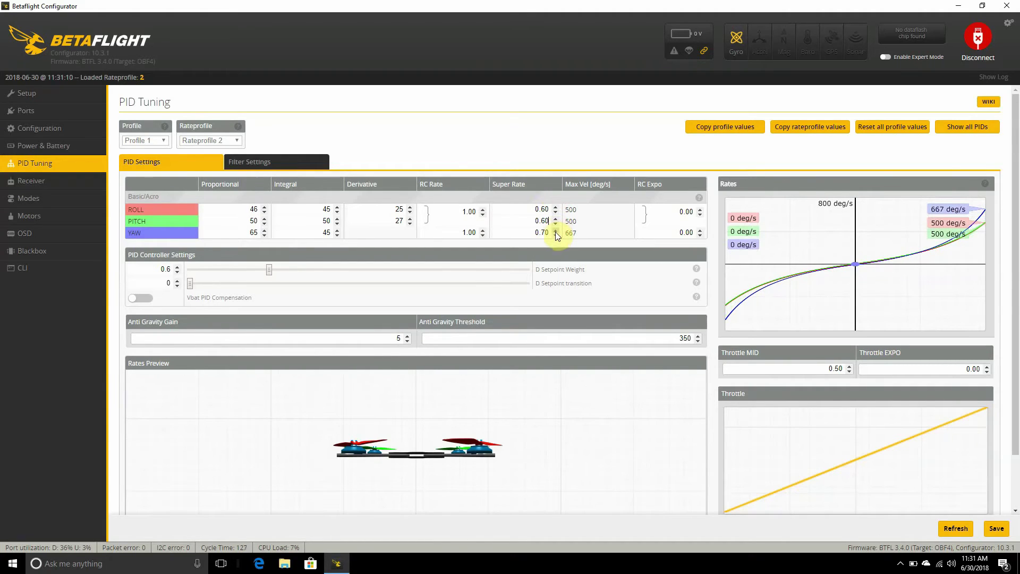
- Lower the yaw Super Rate to 0.60 in Rateprofile 2
click(555, 234)
click(555, 235)
click(555, 235)
click(555, 235)
click(555, 235)
click(555, 234)
click(555, 235)
click(555, 234)
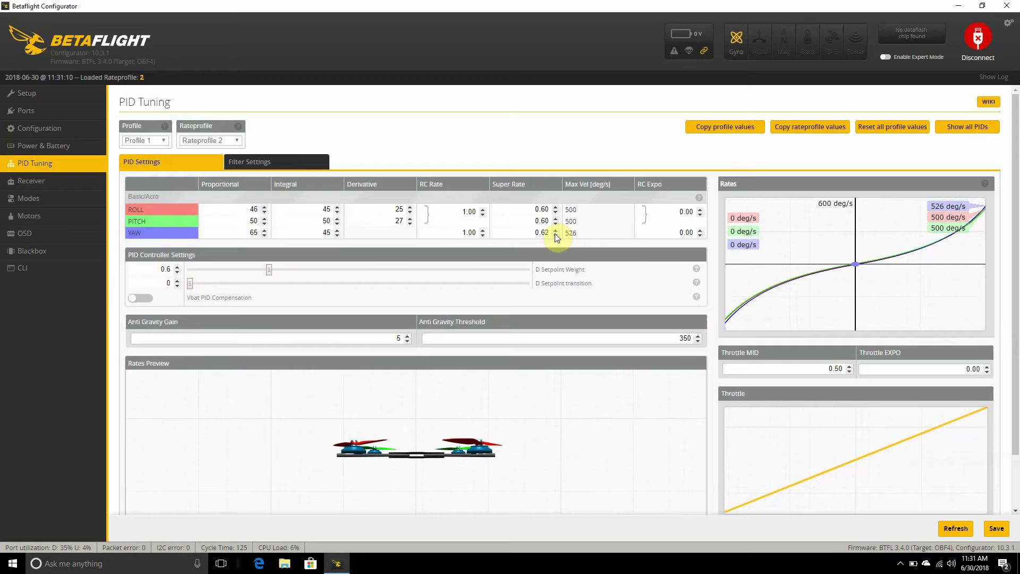
click(556, 234)
click(556, 233)
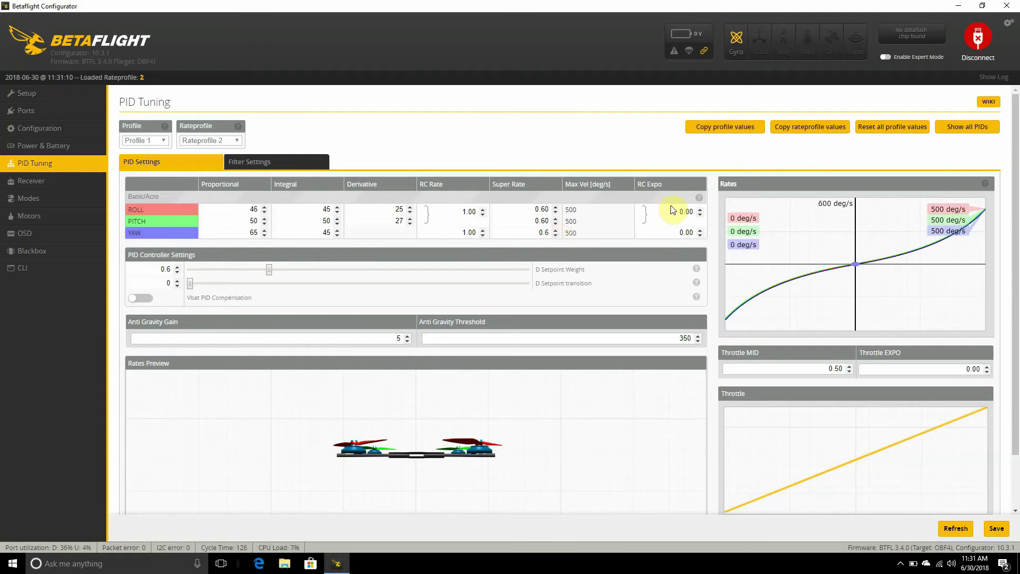
- Set the RC Expo of roll/pitch and of yaw to 0.50 in Rateprofile 2 and save the tuning
click(701, 209)
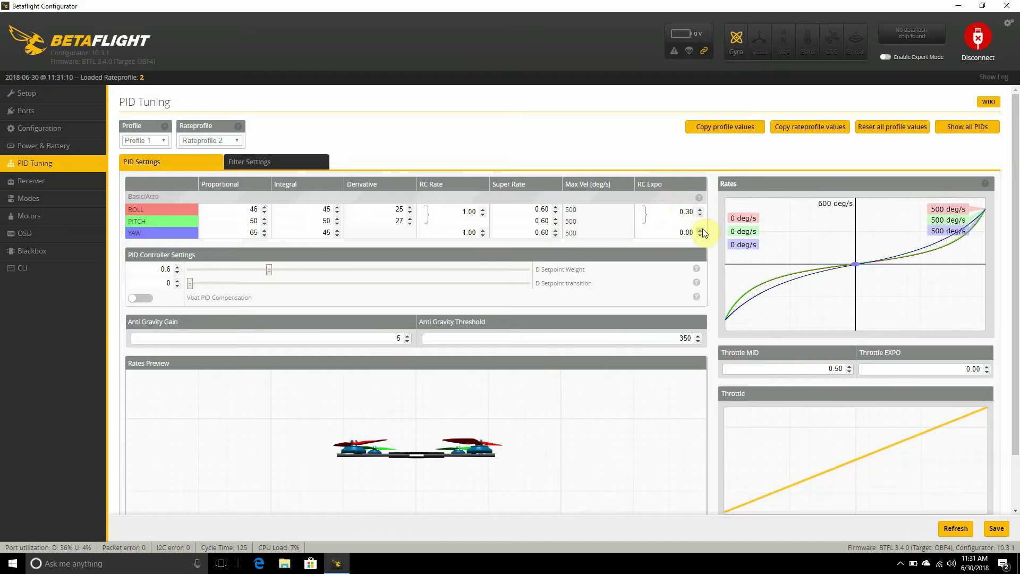
click(700, 229)
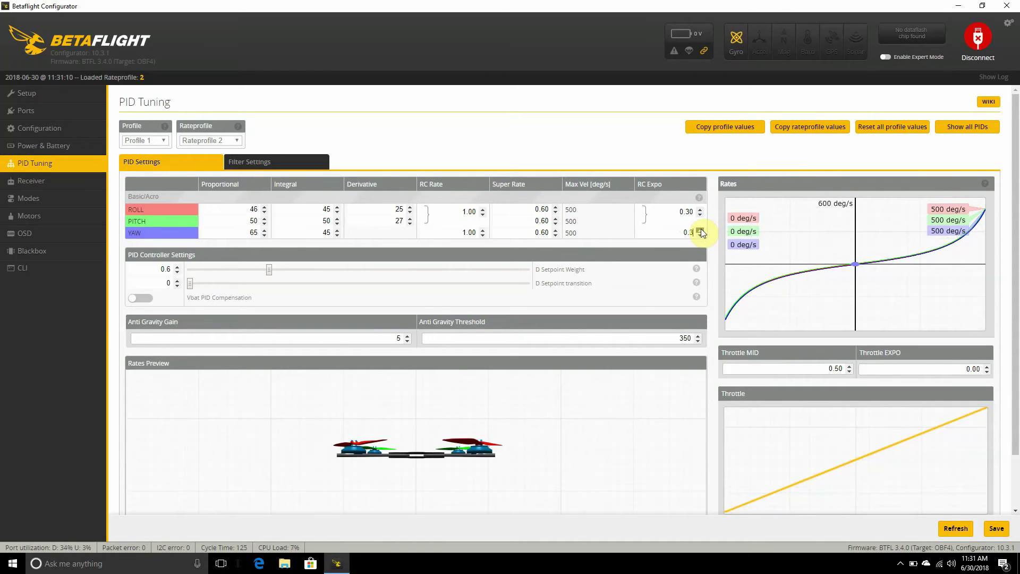
drag(700, 230, 701, 210)
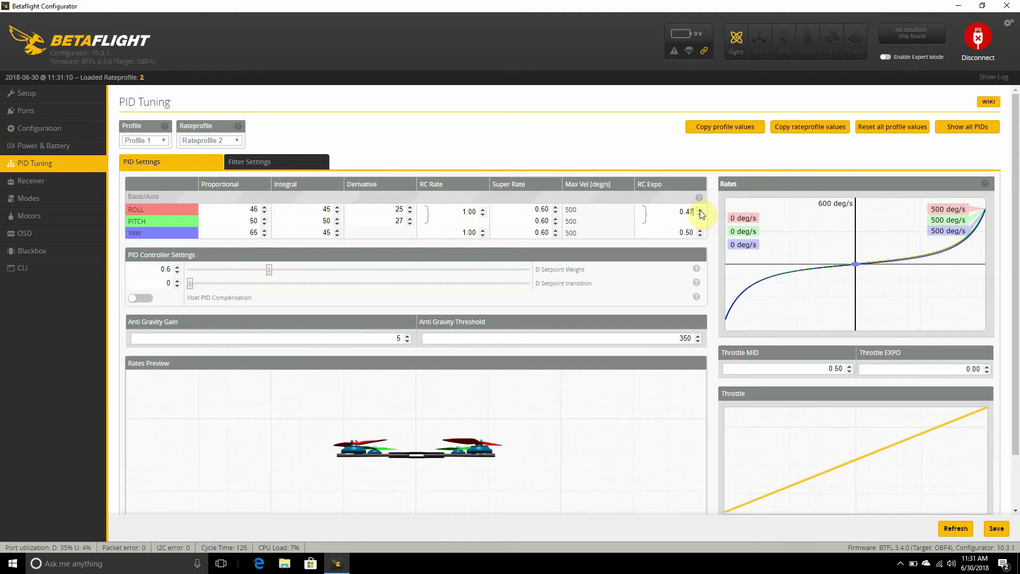
click(700, 210)
click(700, 210)
click(700, 209)
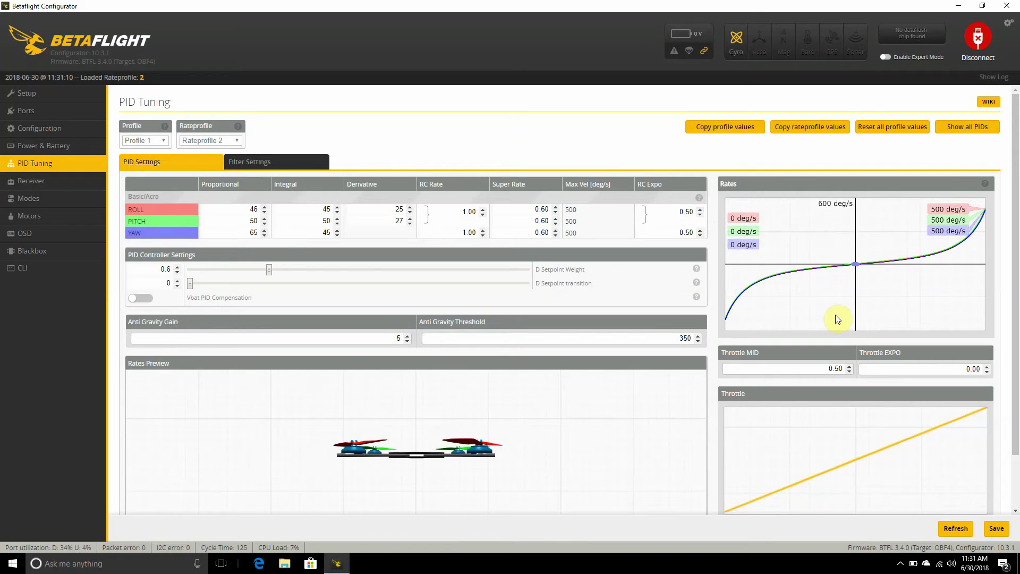
click(996, 528)
- Review the gyro and D-term filter settings, return to the PID settings and save the tuning again
click(258, 162)
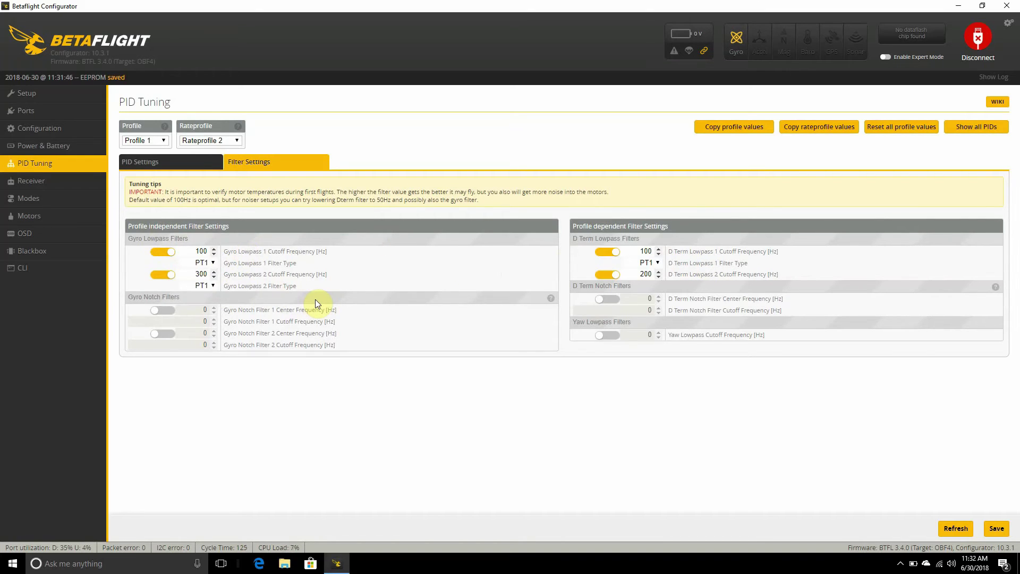
click(170, 161)
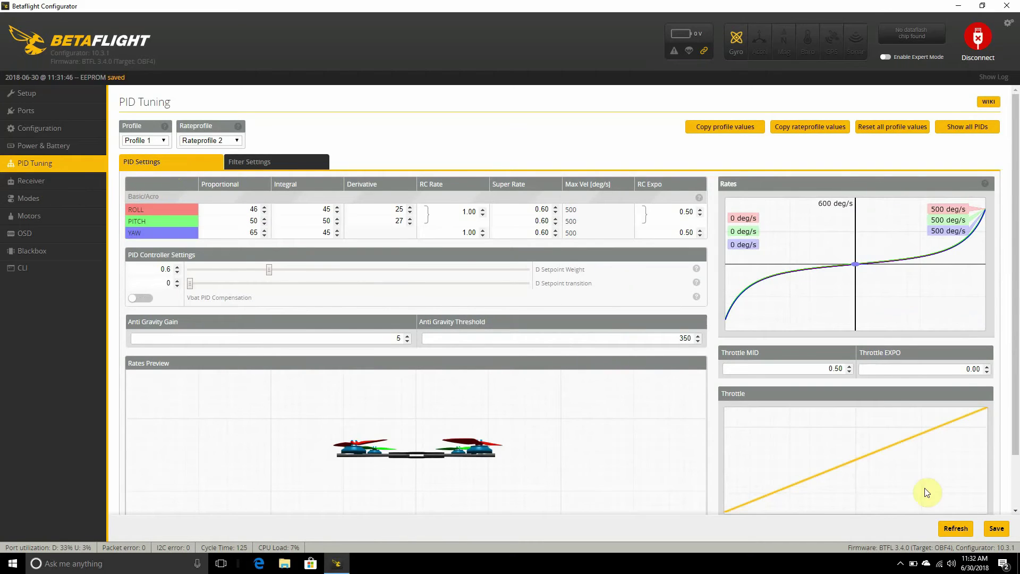
click(993, 528)
- Examine the receiver settings, including the available RSSI Channel and RC Interpolation options
click(32, 183)
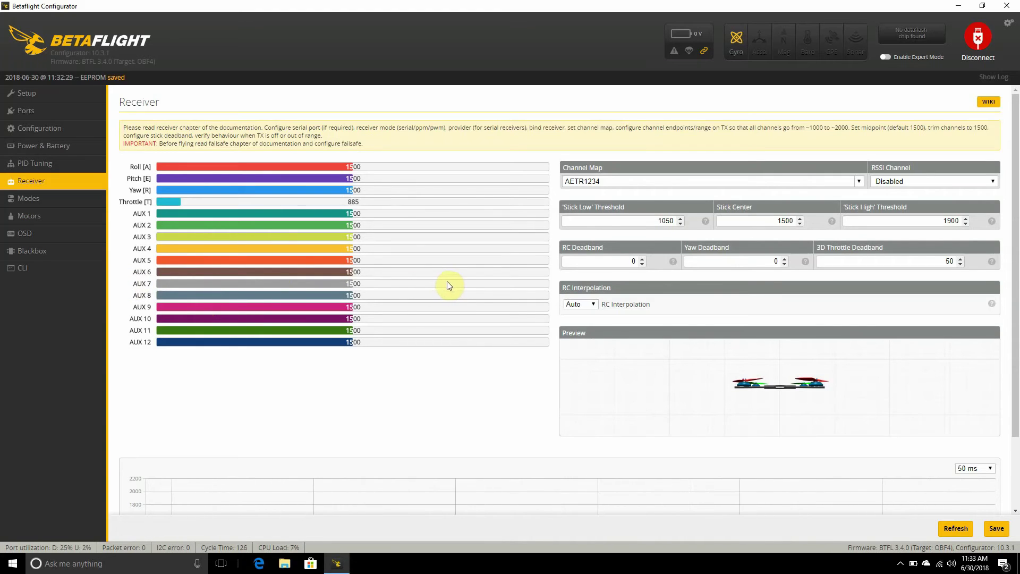
click(921, 182)
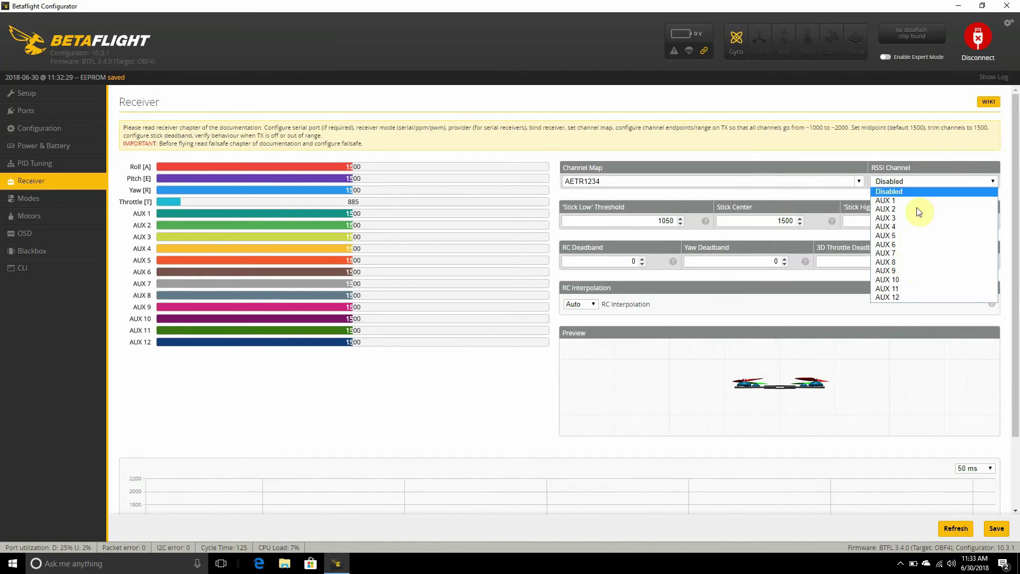
click(850, 94)
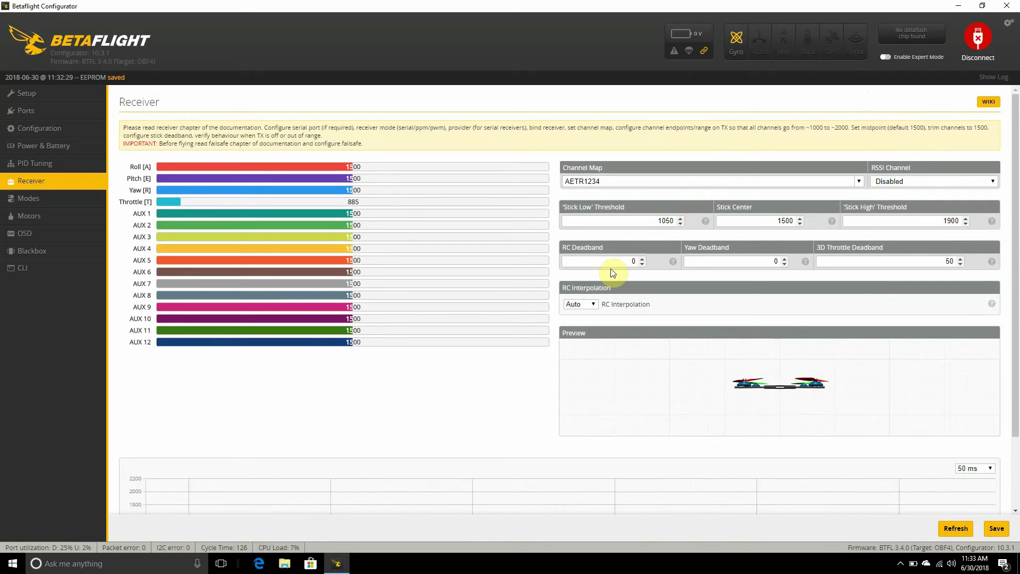
click(593, 301)
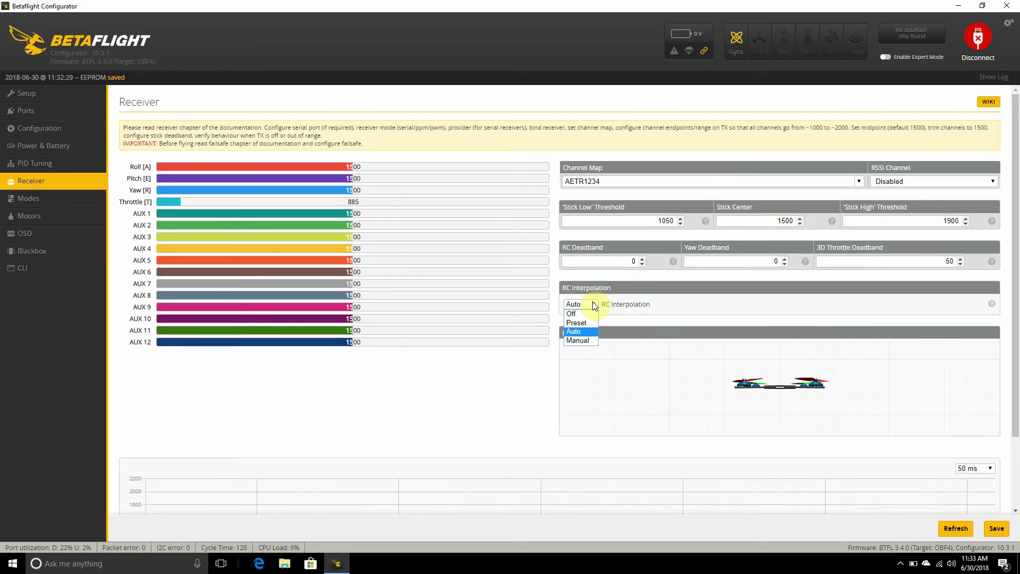
click(617, 298)
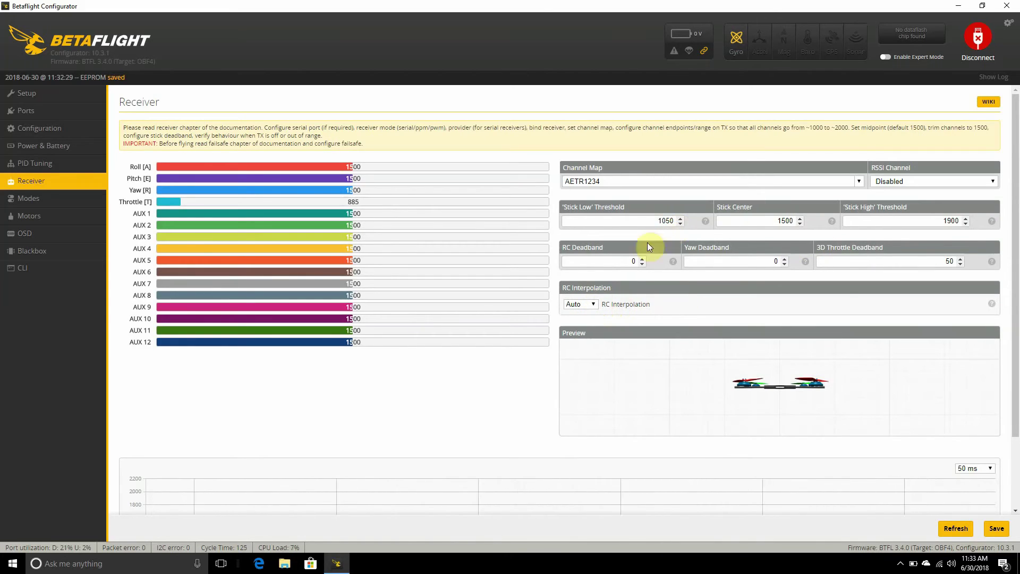
click(595, 305)
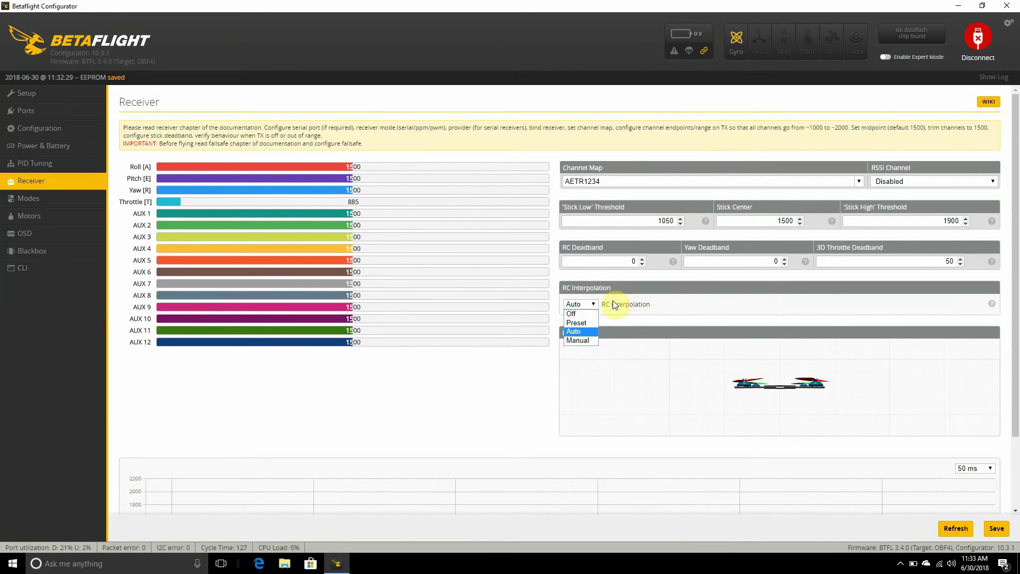
click(647, 287)
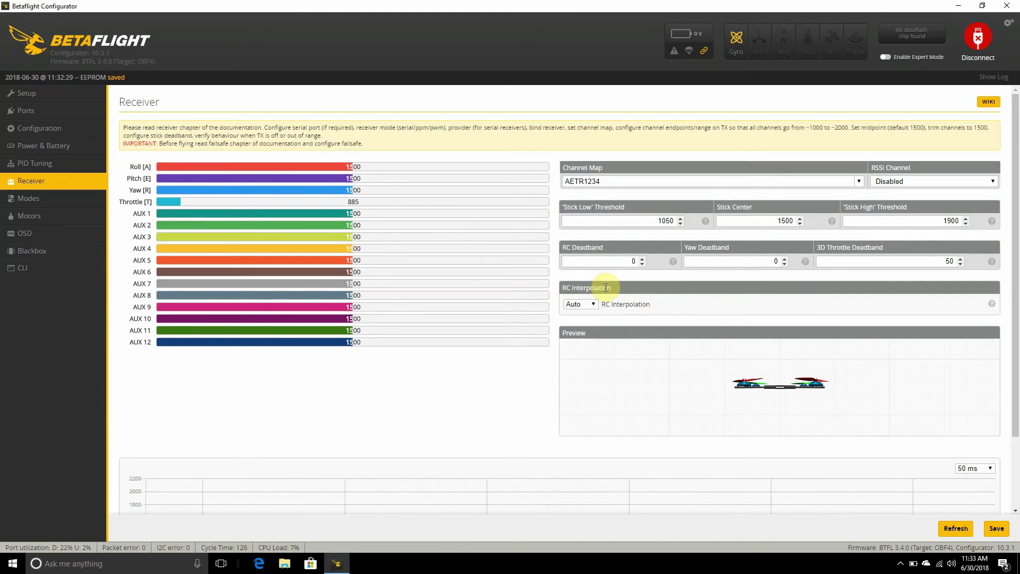
- Review the Modes page, recheck the receiver channels, and look through the motor and OSD settings
click(21, 196)
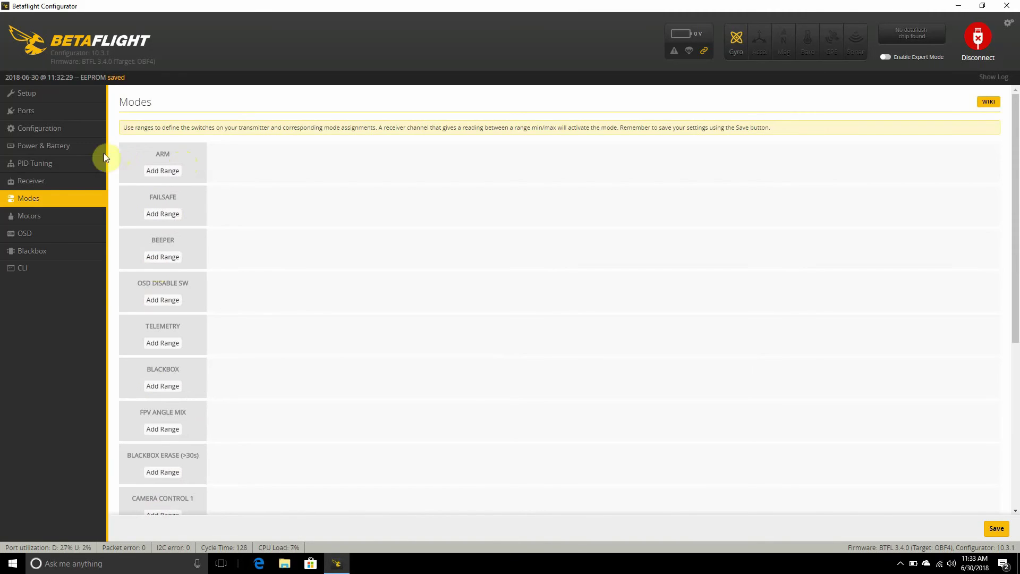
click(45, 181)
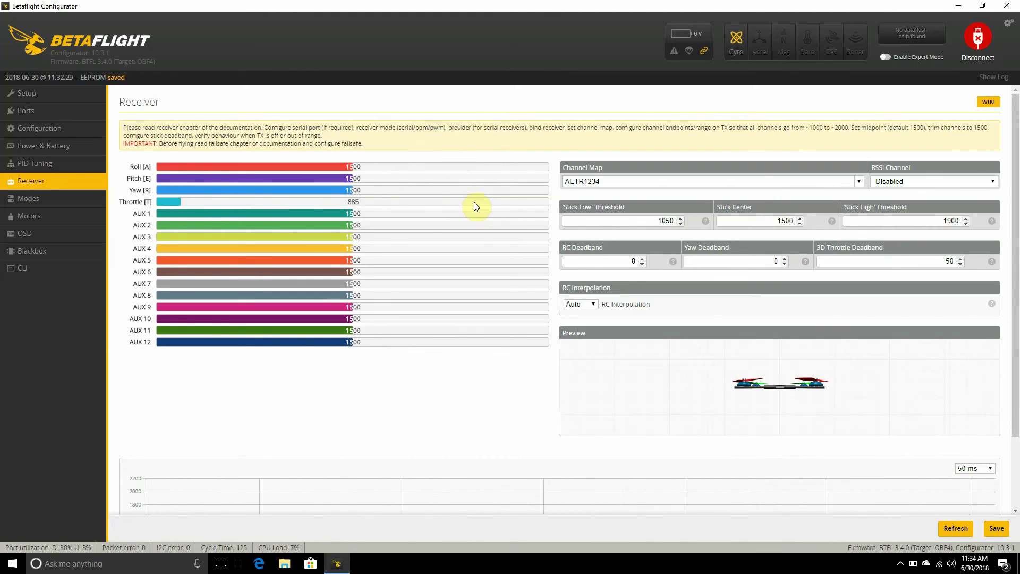
click(33, 198)
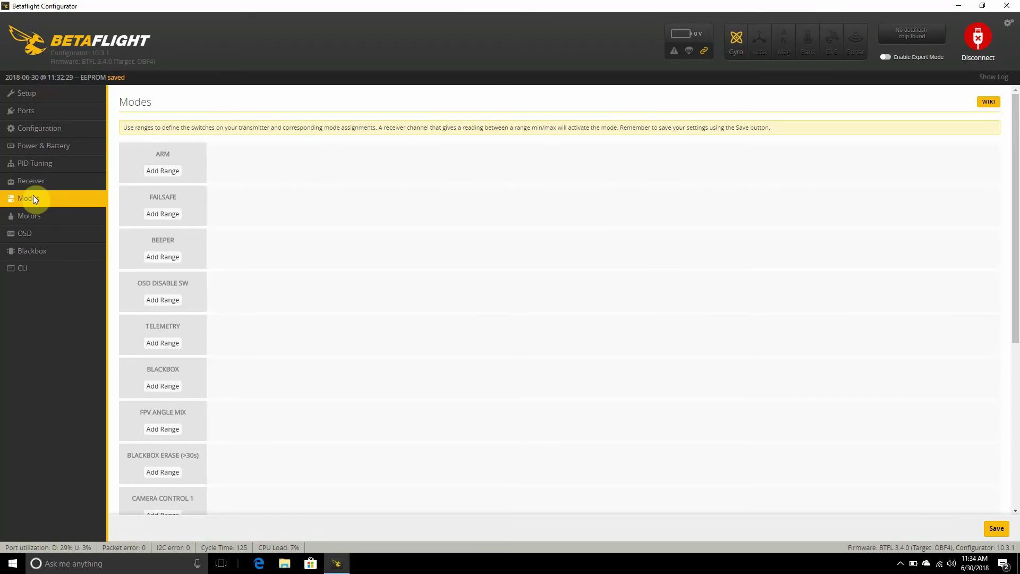
click(26, 215)
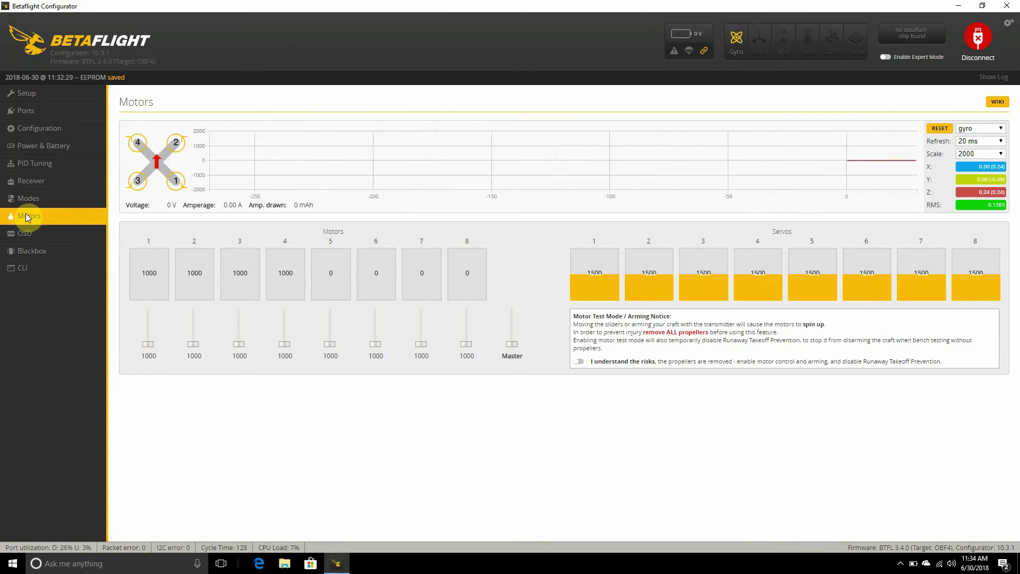
click(25, 236)
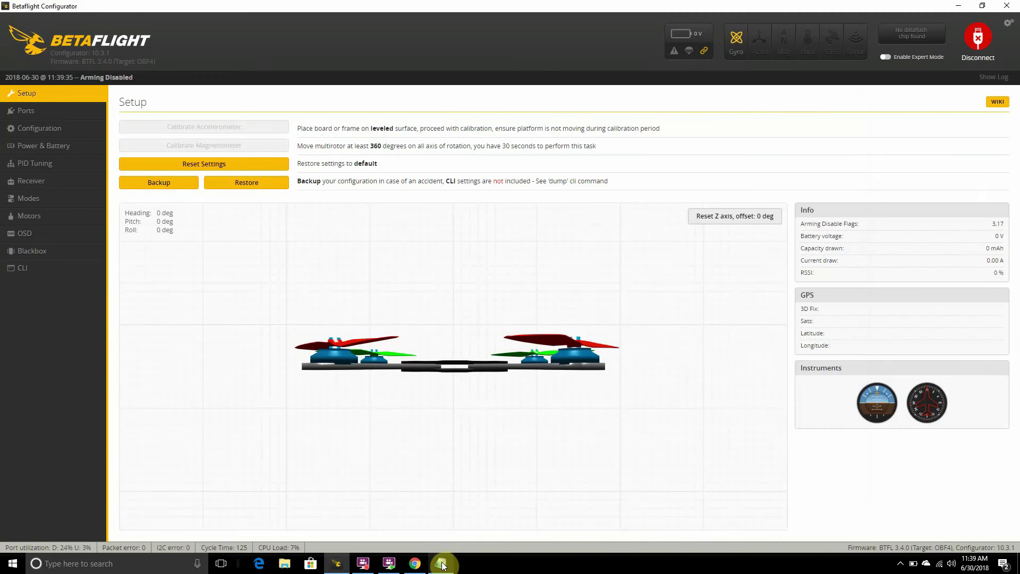
- Switch to the untitled Notepad note with the rc_smoothing_type and iterm_relax commands
mouse_move(443, 565)
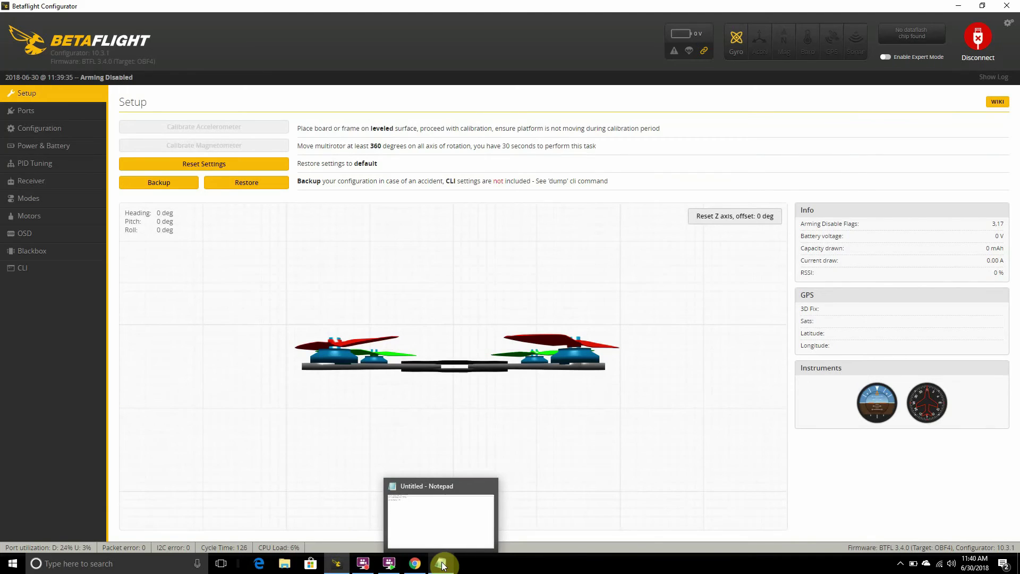
click(442, 565)
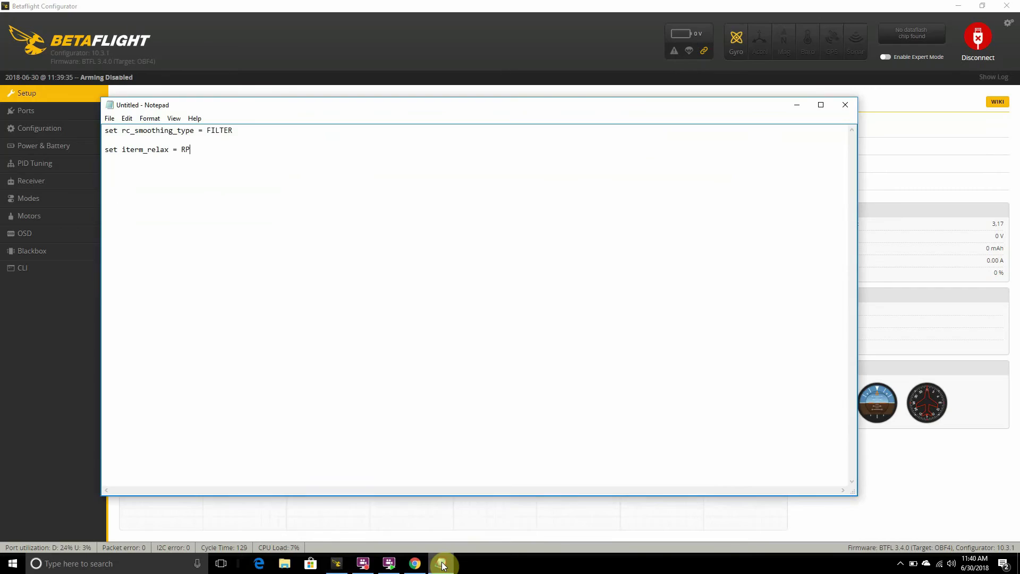